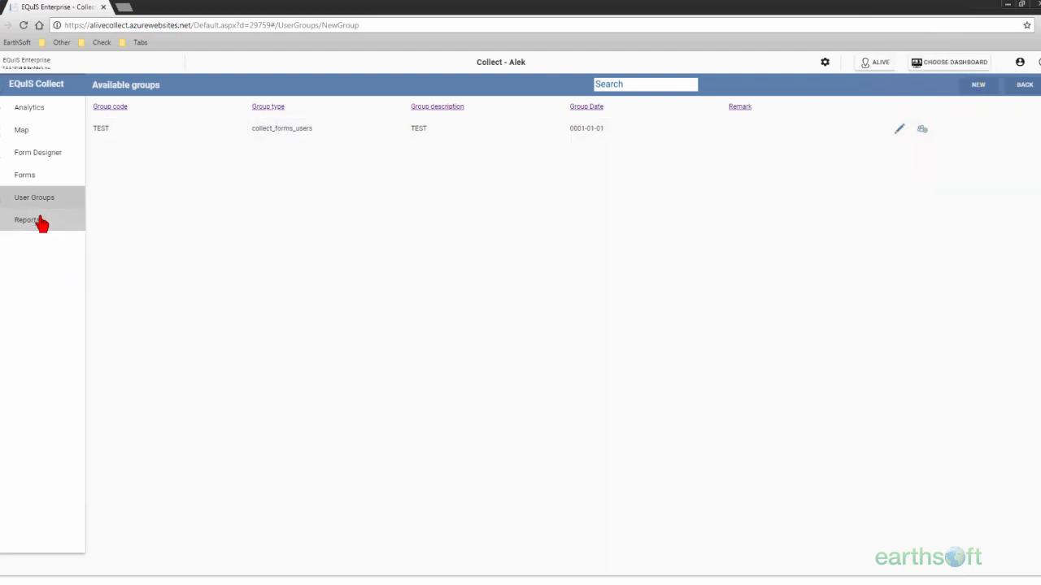
# Review the Analytics charts and drill into the Active Users per Facility chart to view its breakdown by facility
pyautogui.click(33, 113)
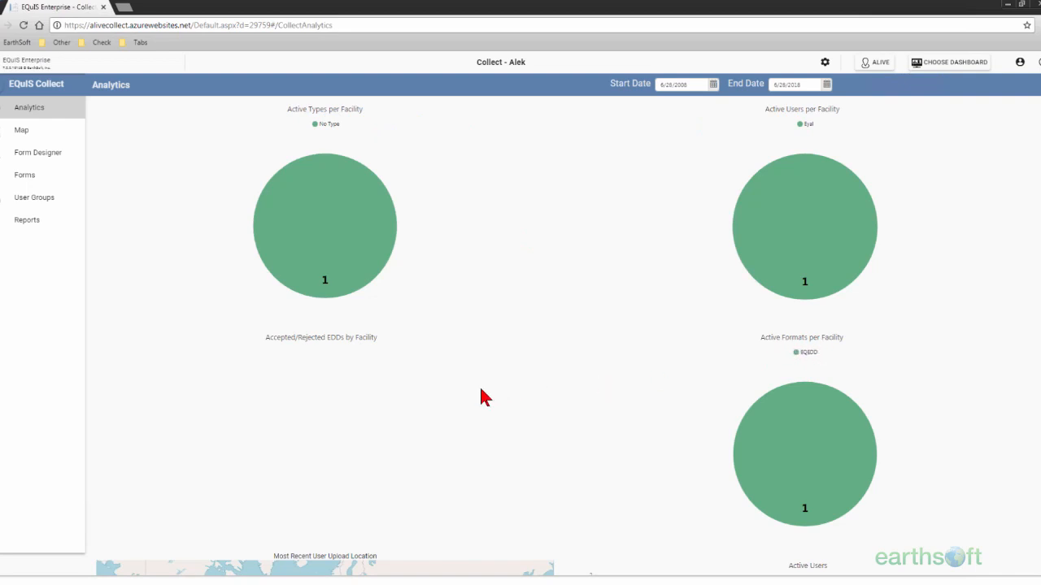
pyautogui.scroll(-3, 481, 396)
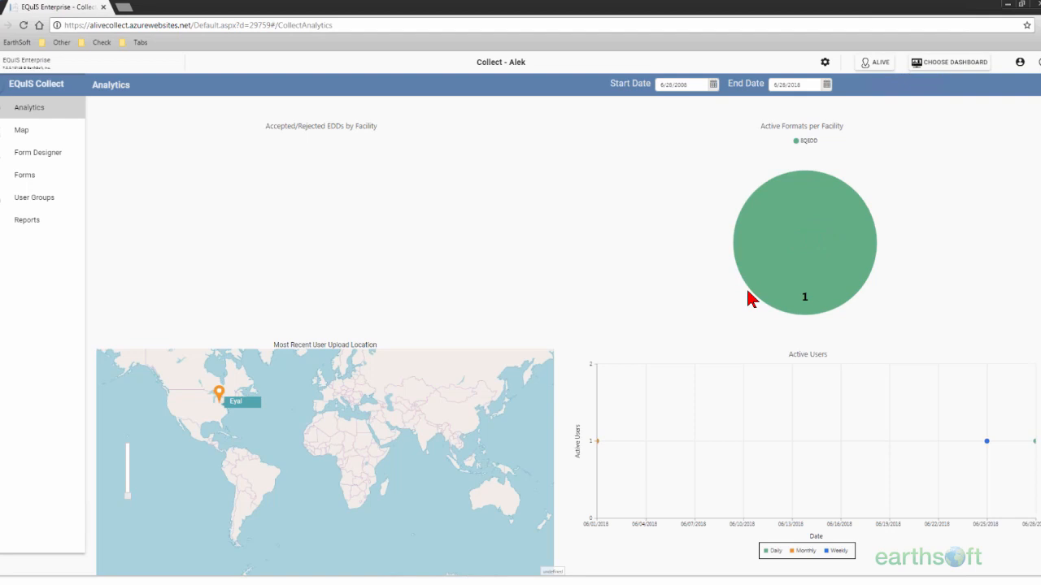
pyautogui.scroll(3, 748, 299)
pyautogui.click(813, 254)
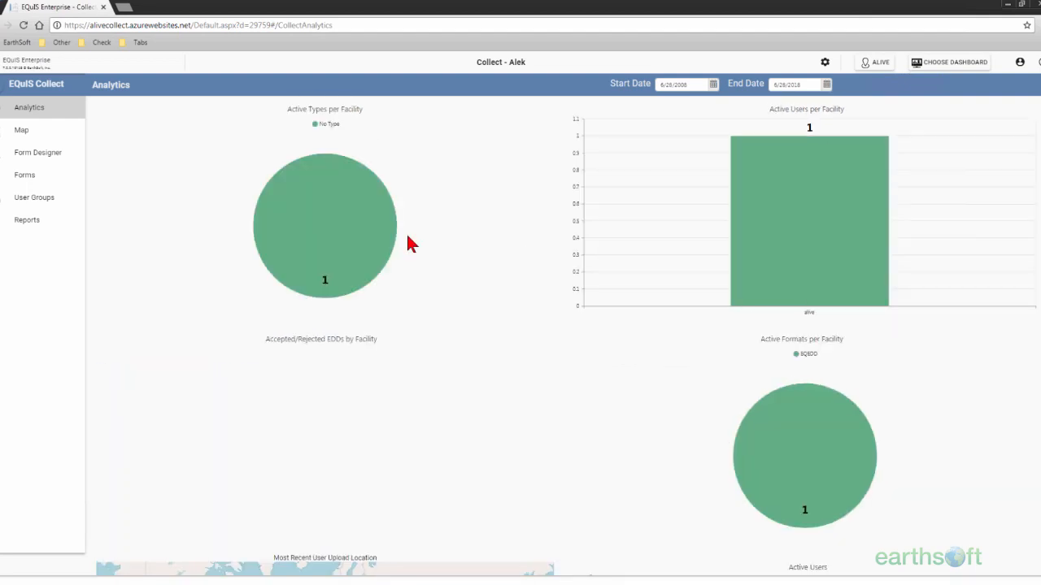
# On the Map page, view the date and weather details of the plotted odor point, closing them when done
pyautogui.click(27, 133)
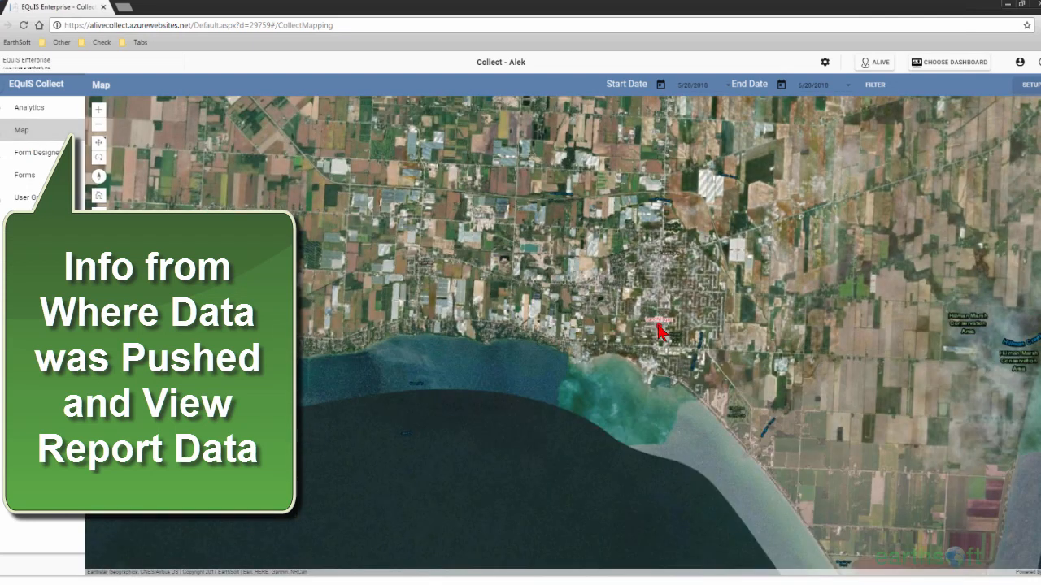
pyautogui.click(660, 331)
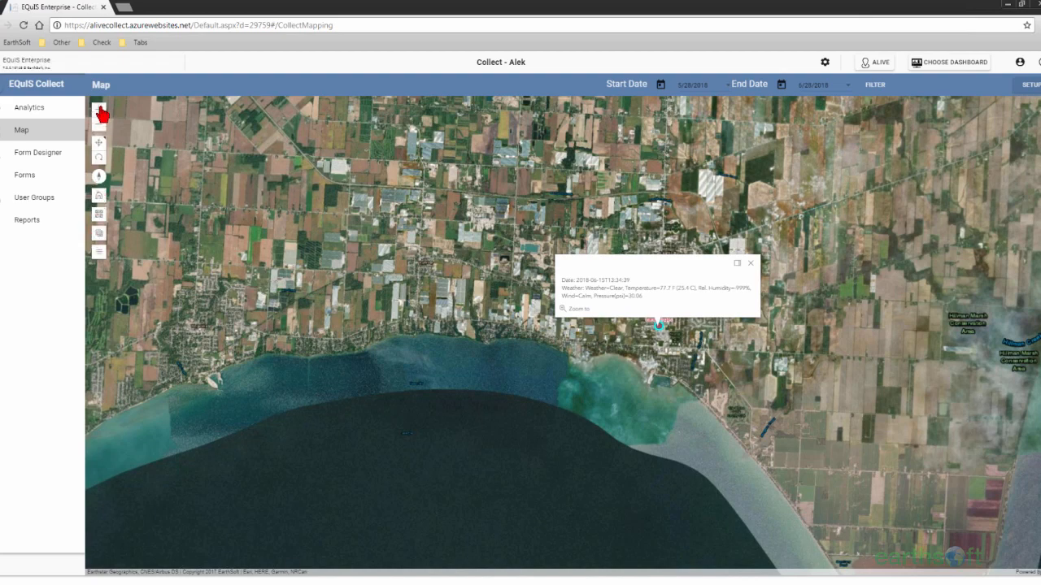
pyautogui.click(473, 198)
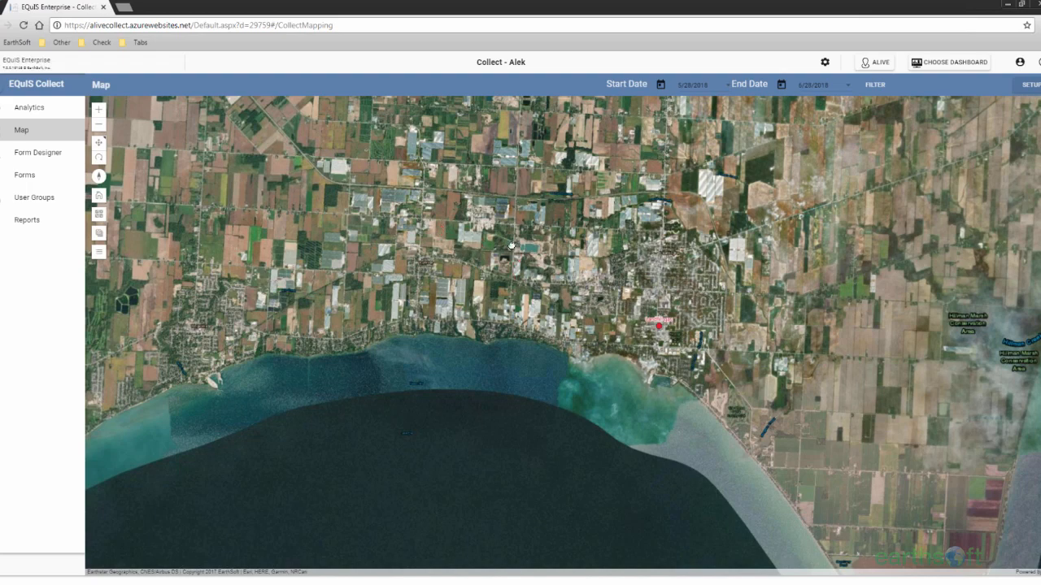
# Reposition the map around Essex and Cottam and store that view as the map's extent in the map setup
pyautogui.scroll(-1, 511, 246)
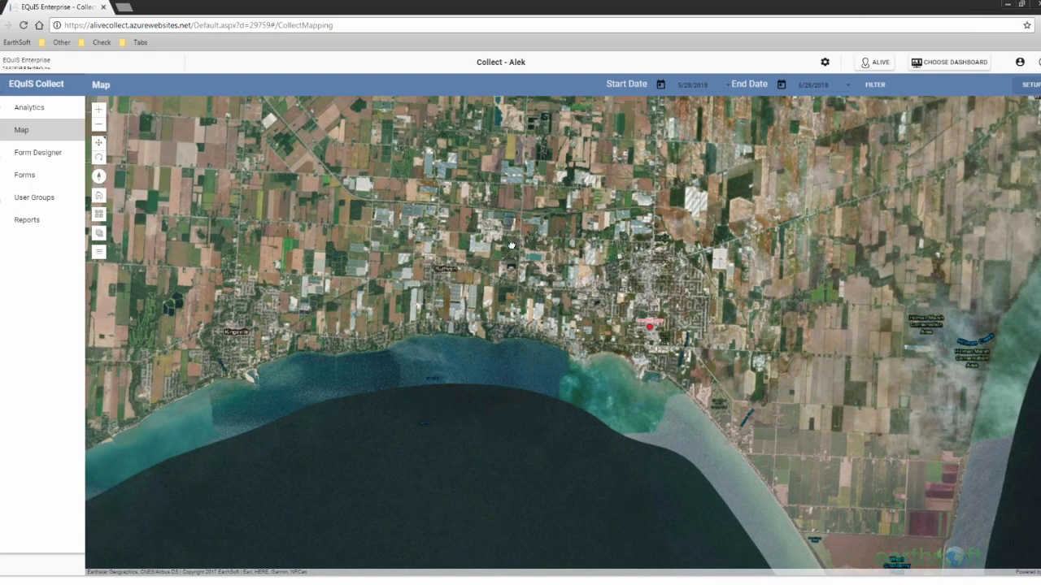
pyautogui.scroll(-1, 550, 354)
pyautogui.moveTo(549, 354); pyautogui.dragTo(568, 376)
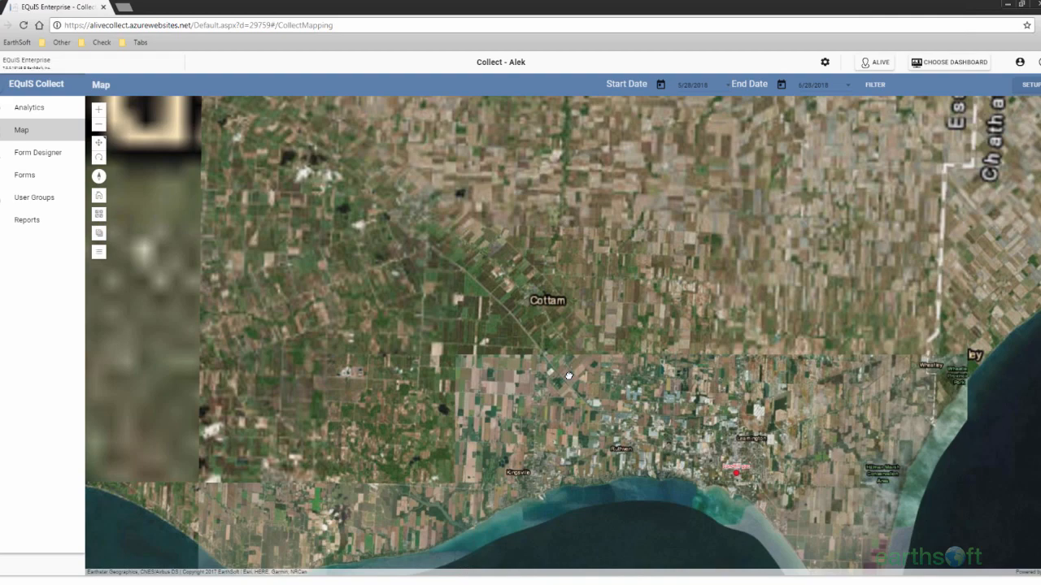
pyautogui.scroll(1, 502, 313)
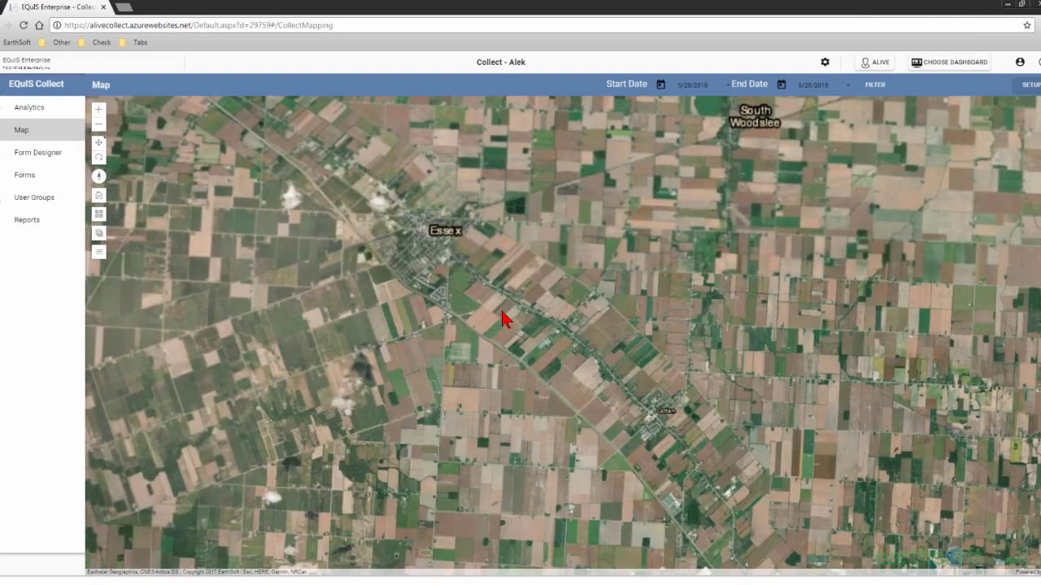
pyautogui.click(1030, 88)
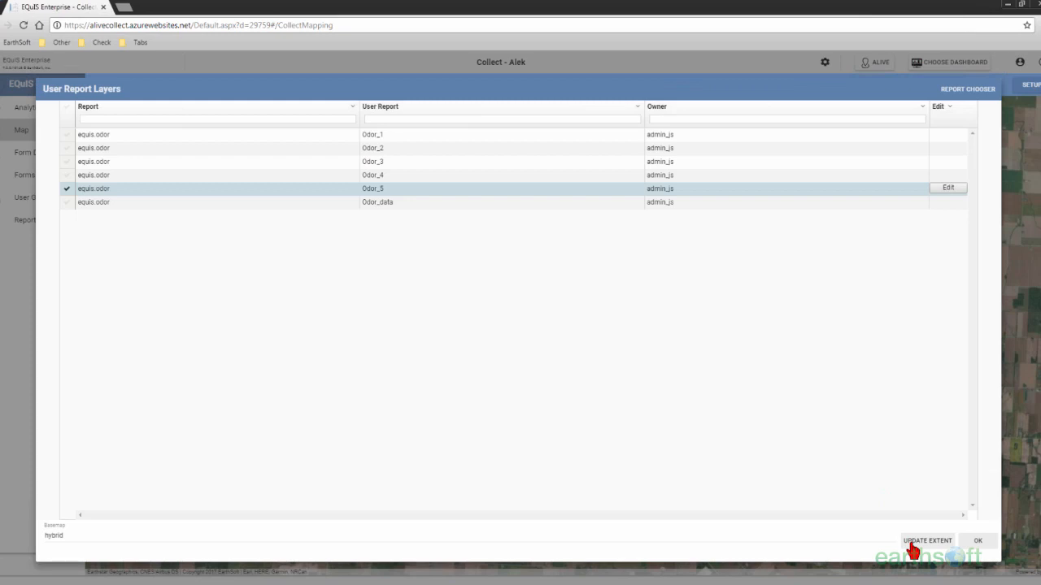
pyautogui.click(912, 543)
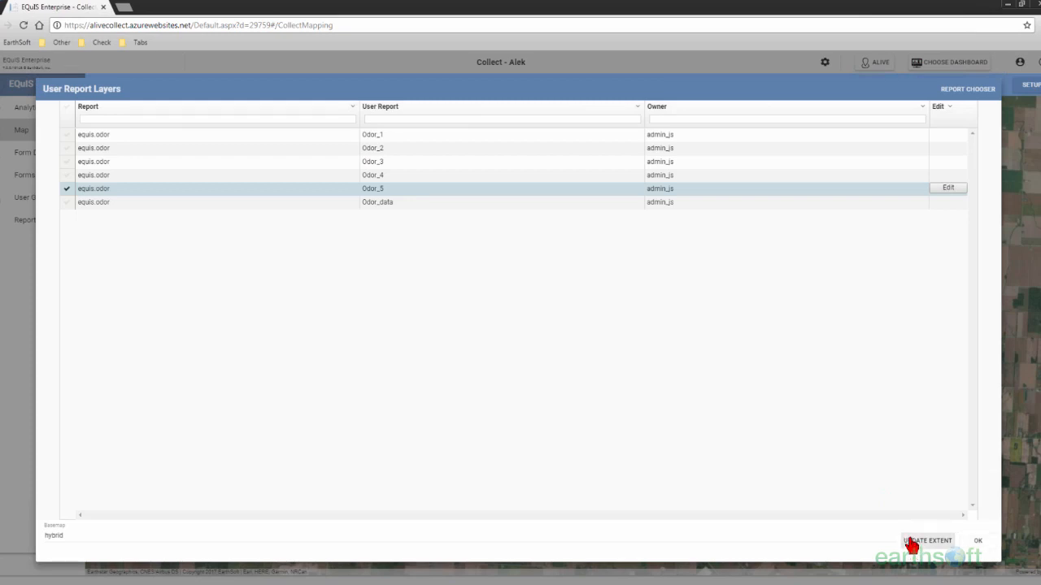
pyautogui.click(1023, 386)
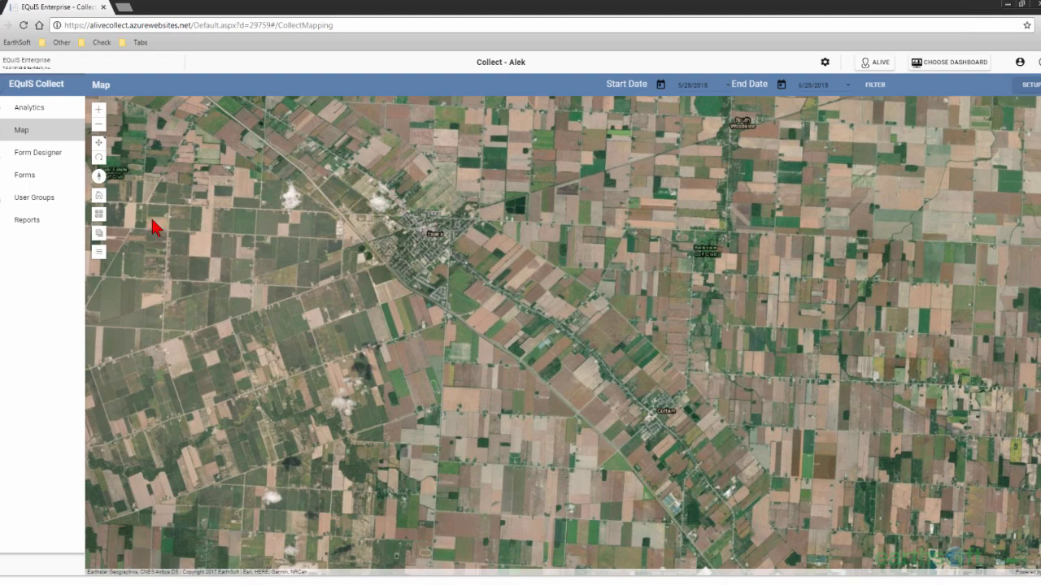
# Display the map legend and bring the Odor 5 point at Leamington back into view
pyautogui.click(118, 262)
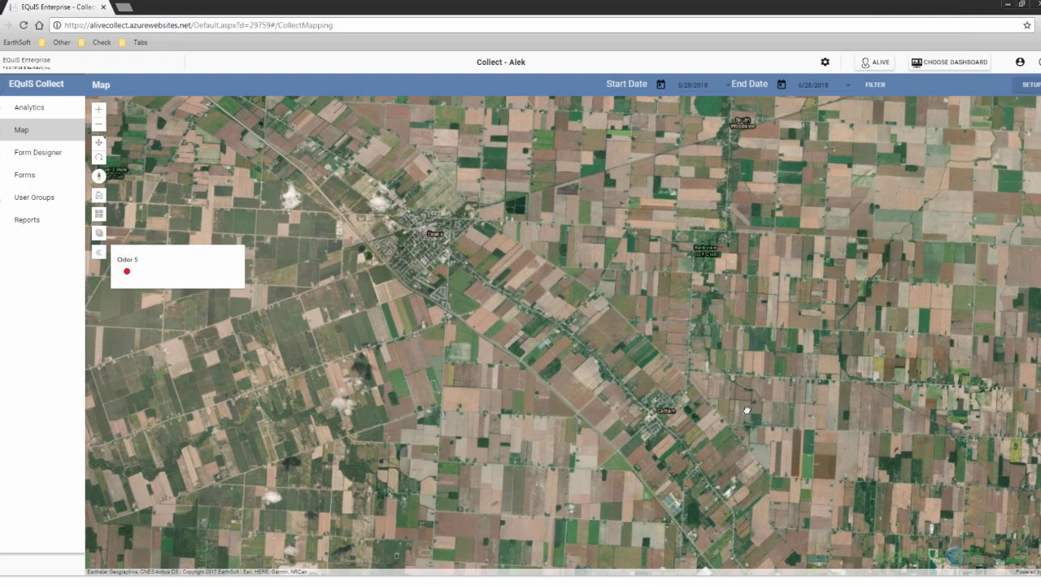
pyautogui.scroll(-1, 746, 411)
pyautogui.scroll(-1, 765, 444)
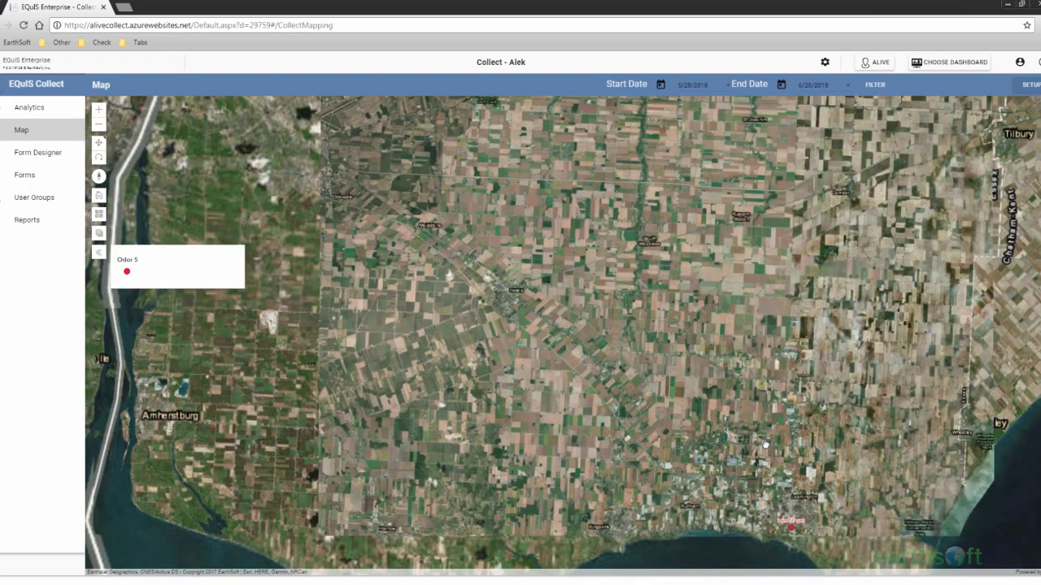
pyautogui.scroll(1, 700, 428)
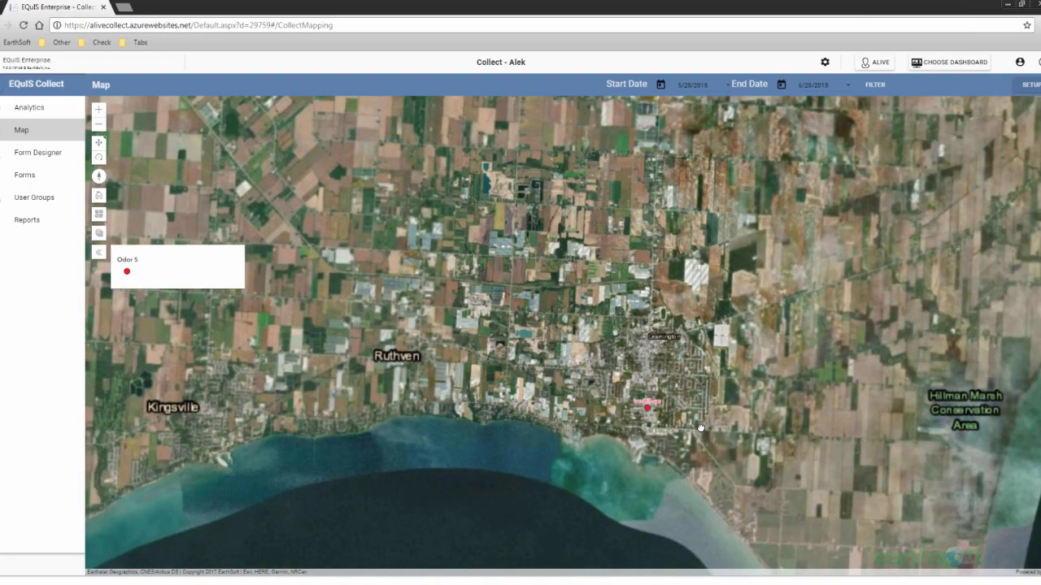
pyautogui.moveTo(701, 428); pyautogui.dragTo(676, 388)
# Replace the Odor_5 user report layer with Odor_4 in the map setup and apply the change
pyautogui.click(1033, 85)
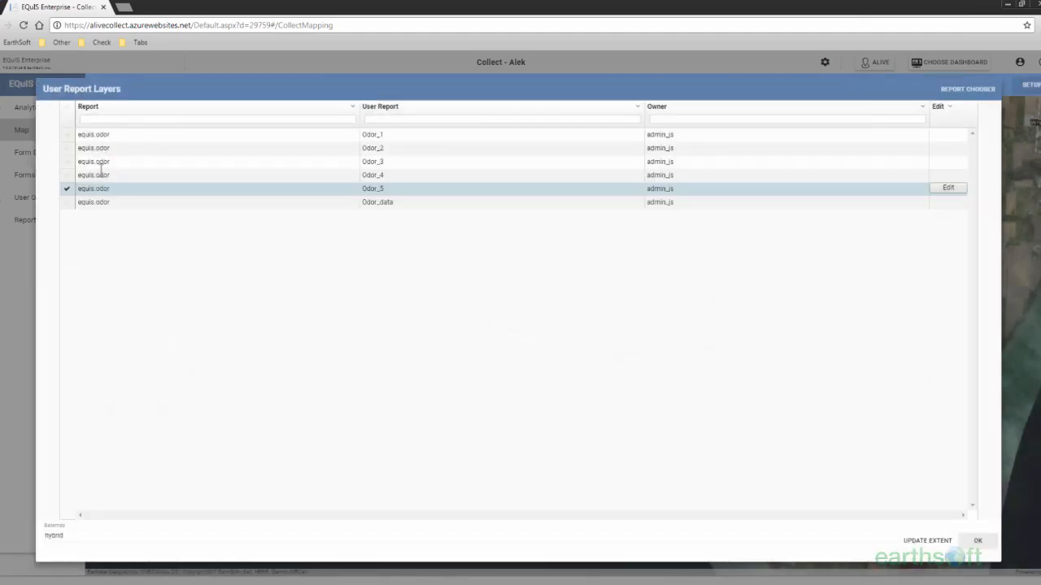
pyautogui.click(67, 175)
pyautogui.click(67, 189)
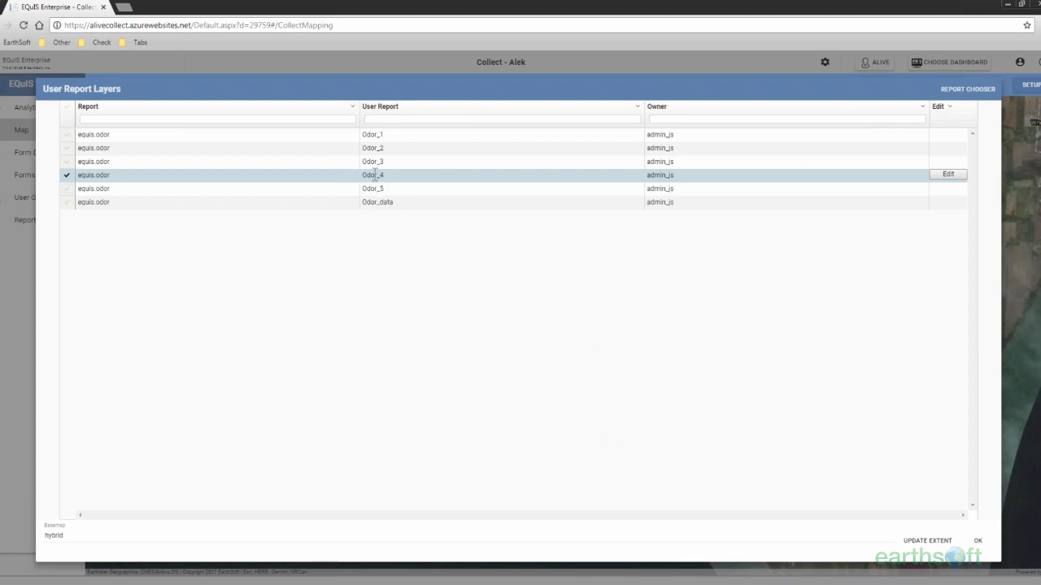
pyautogui.click(977, 541)
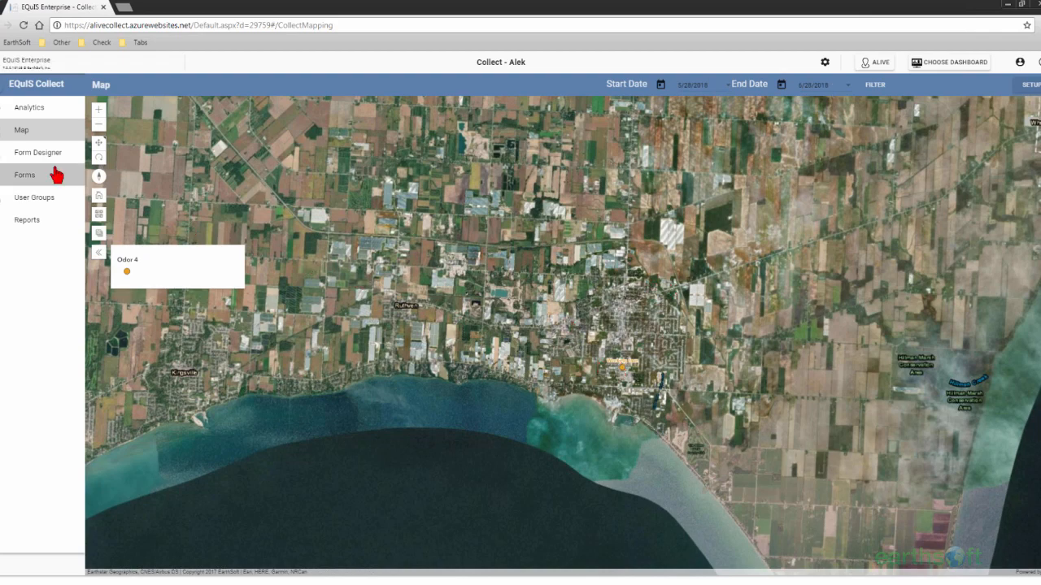
# In Reports, confirm equis.odor as the selected report in the report chooser
pyautogui.click(27, 221)
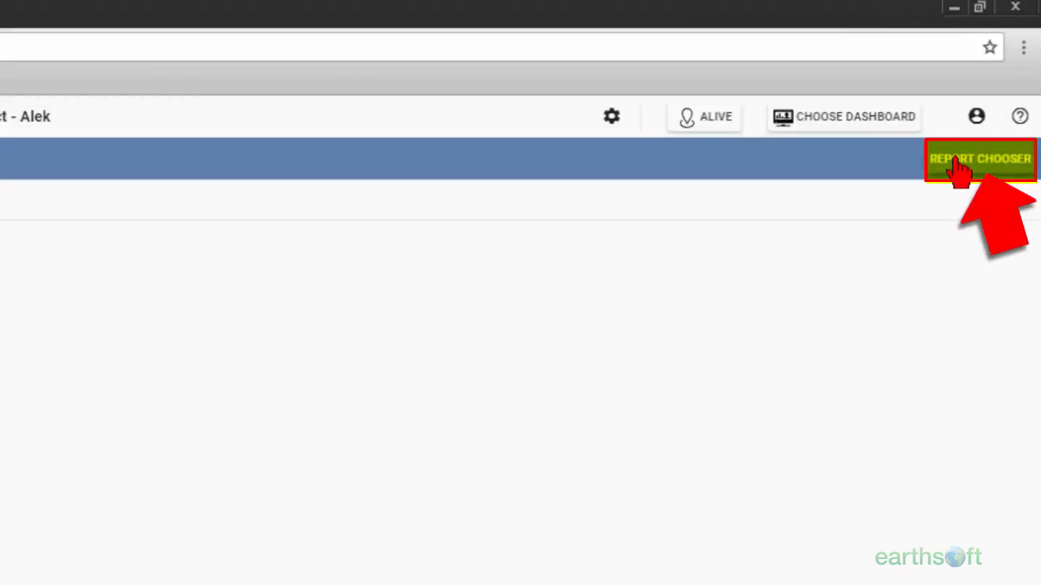
pyautogui.click(958, 167)
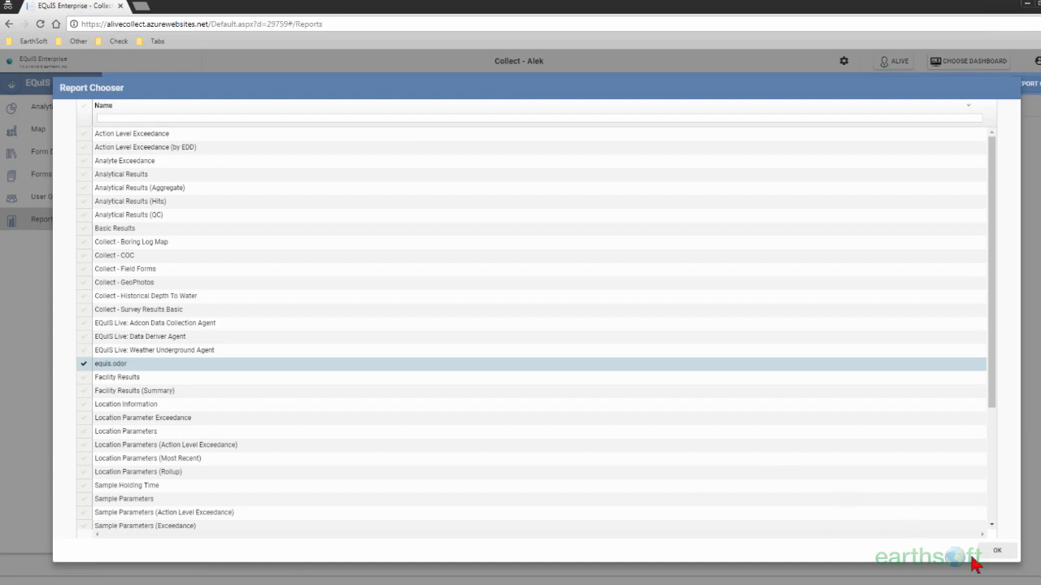
pyautogui.click(997, 552)
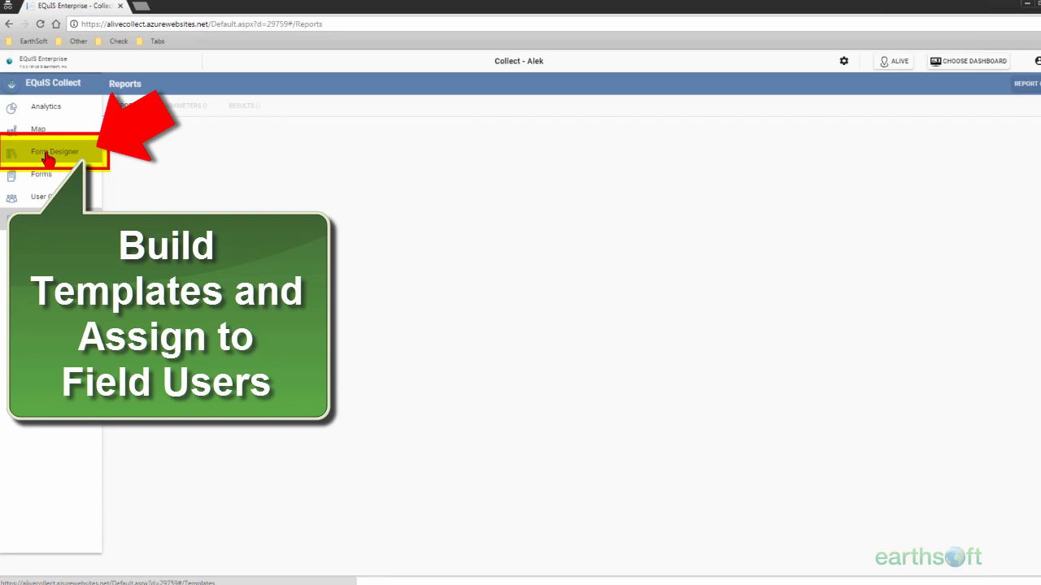
# In Form Designer, sort the template list by User Groups, Format, Type, Version and Date in turn
pyautogui.click(47, 155)
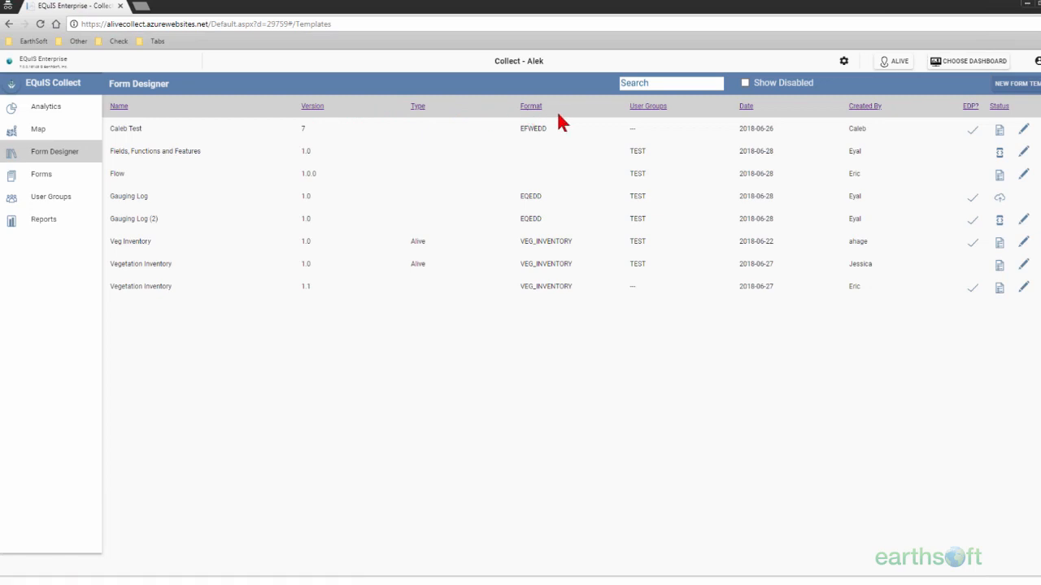
pyautogui.click(648, 108)
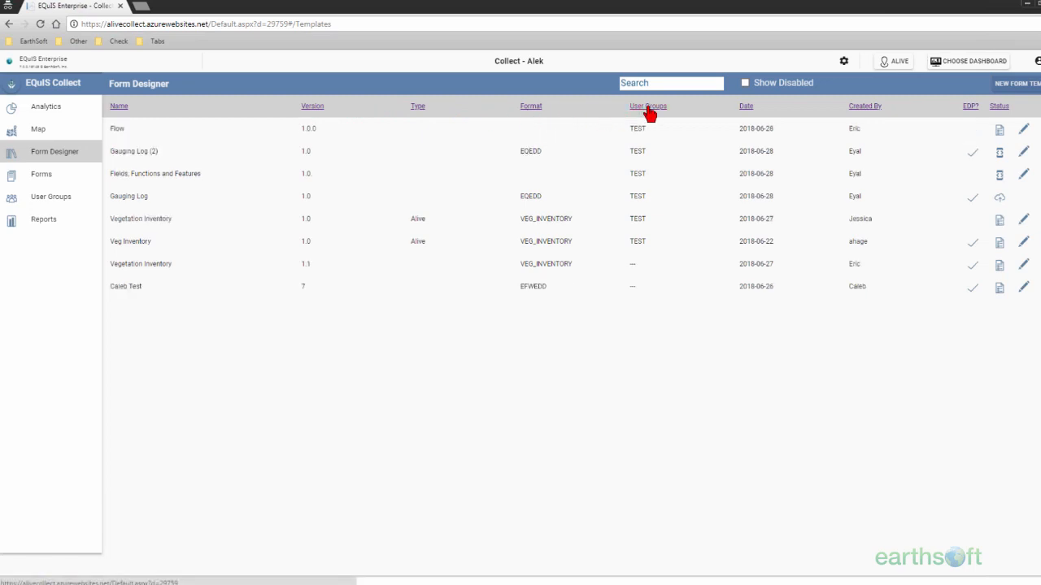
pyautogui.click(532, 108)
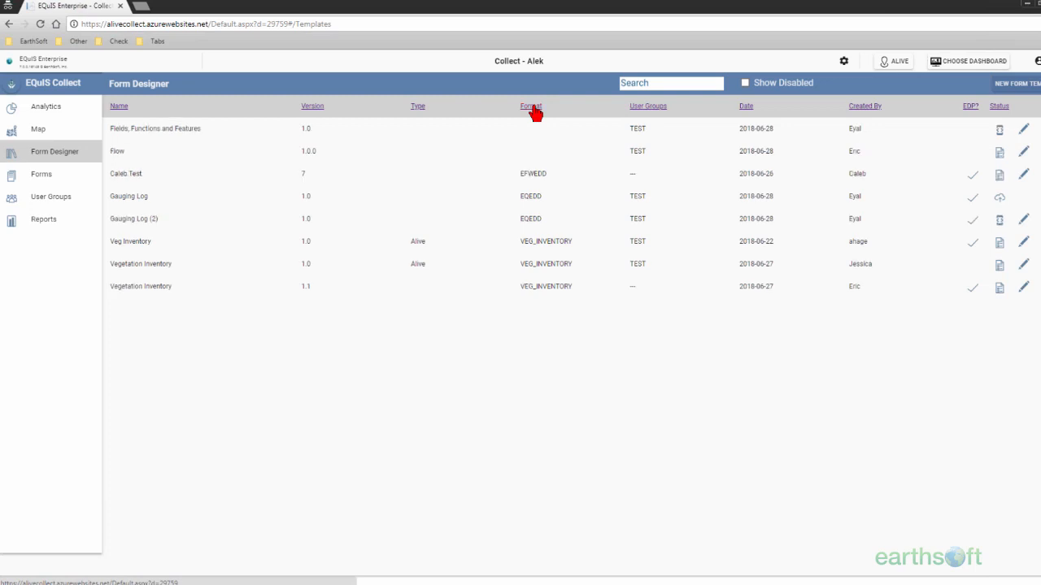
pyautogui.click(418, 108)
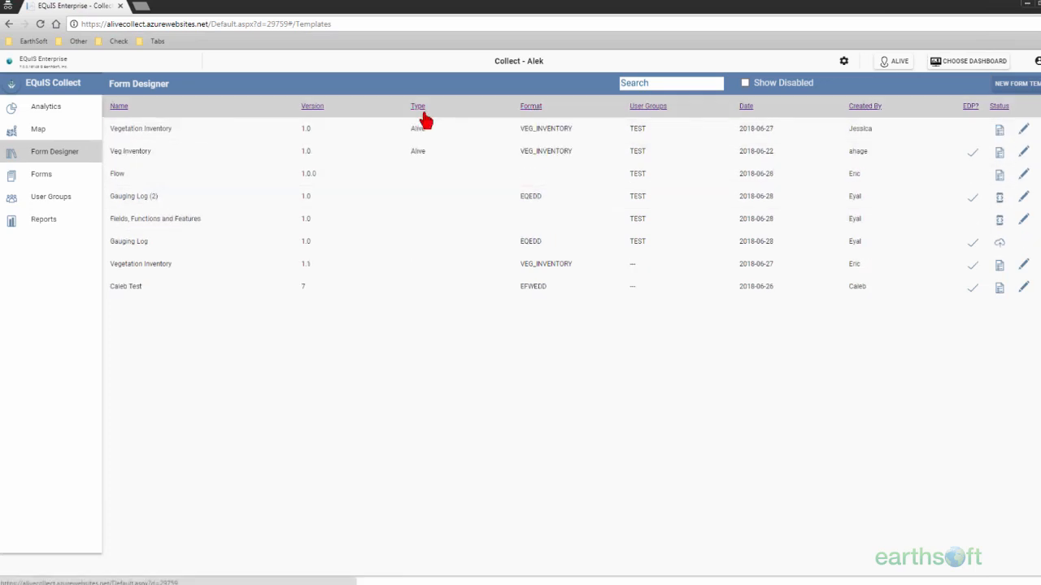
pyautogui.click(313, 108)
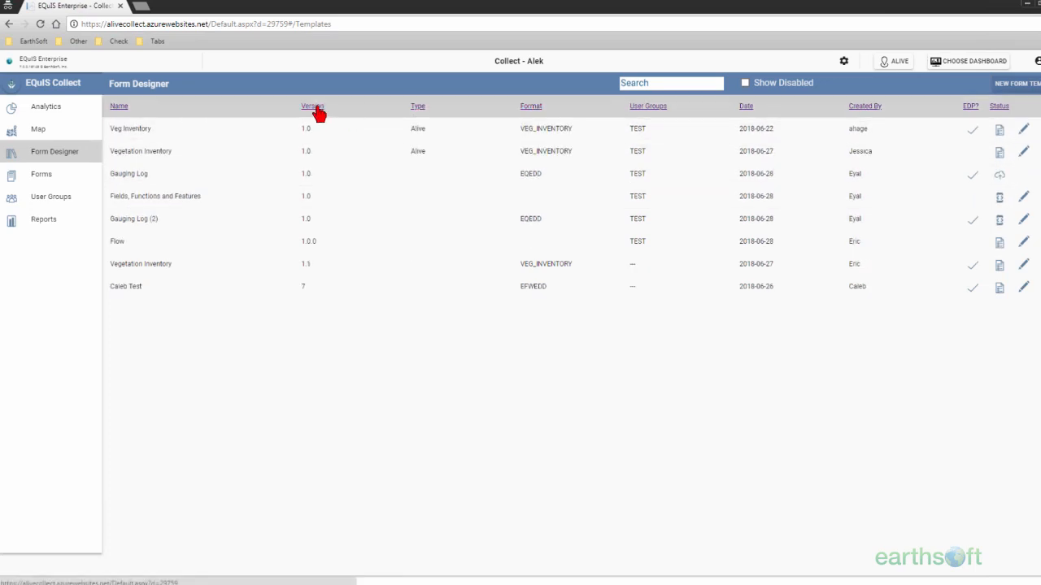
pyautogui.click(746, 108)
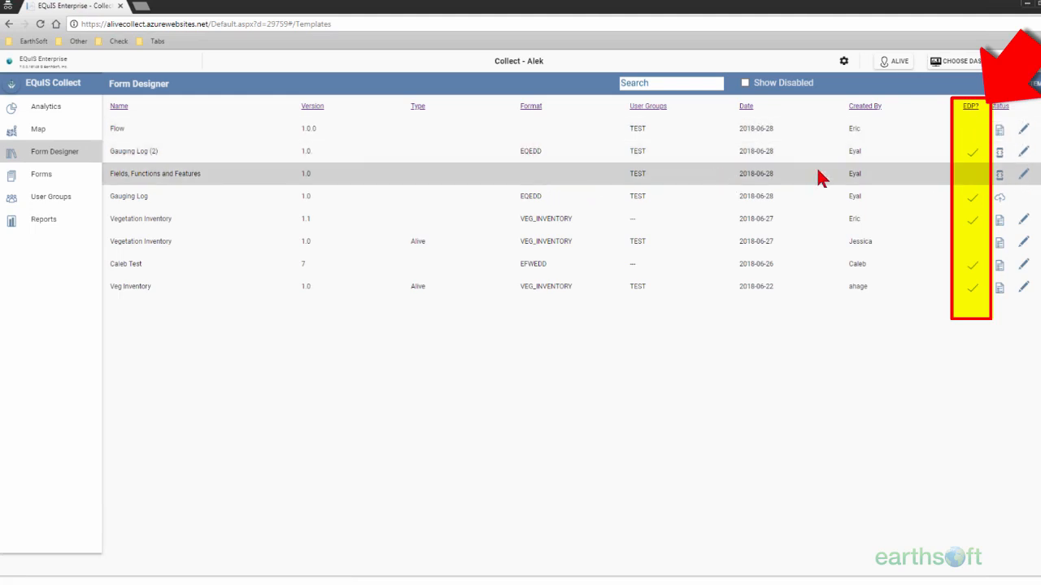
# Preview the Flow form template on the mobile layout, examine its form's fields, and return to the template list
pyautogui.moveTo(971, 161)
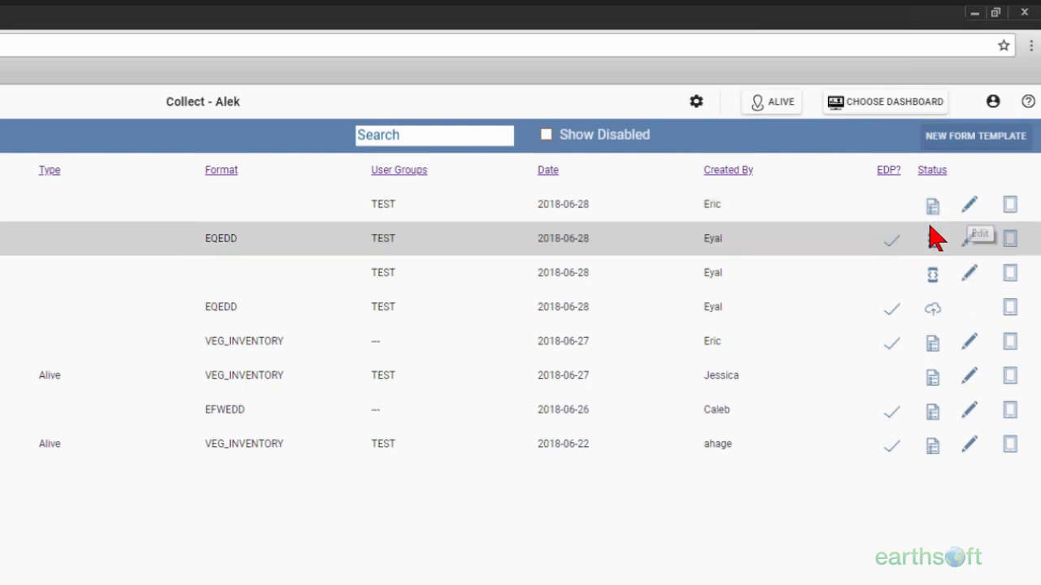
pyautogui.click(1012, 208)
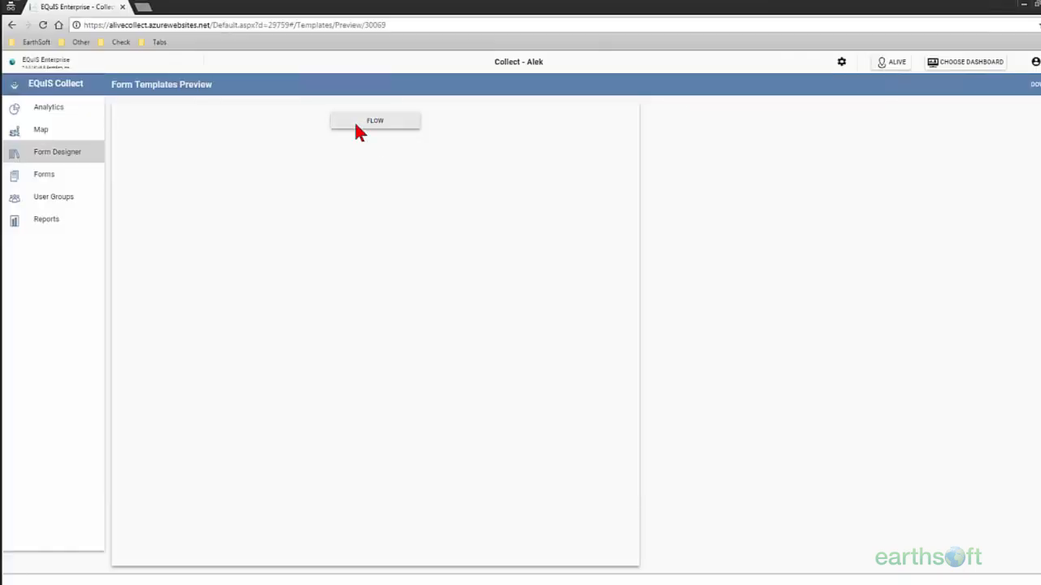
pyautogui.click(375, 123)
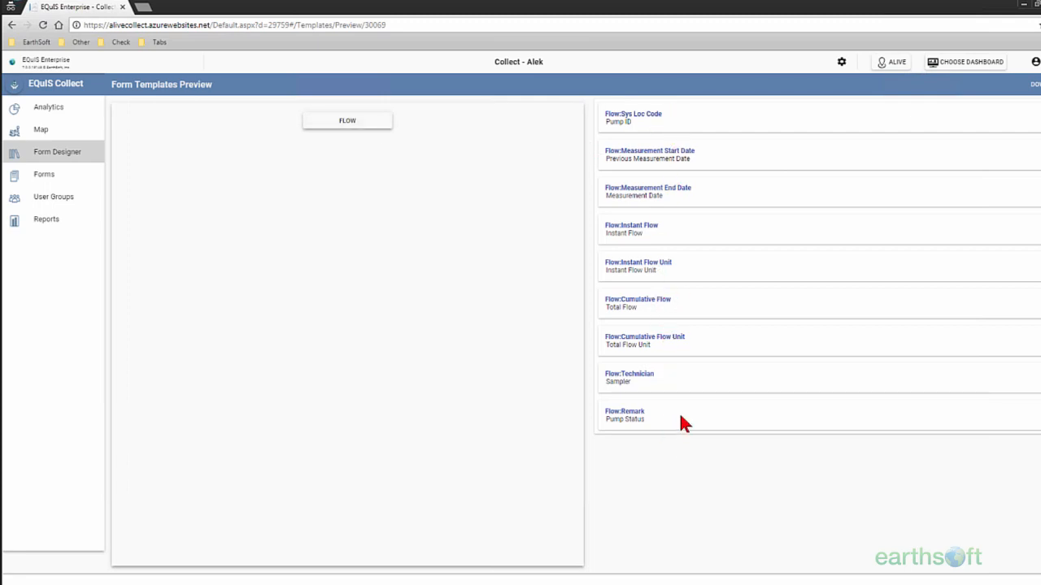
pyautogui.click(61, 152)
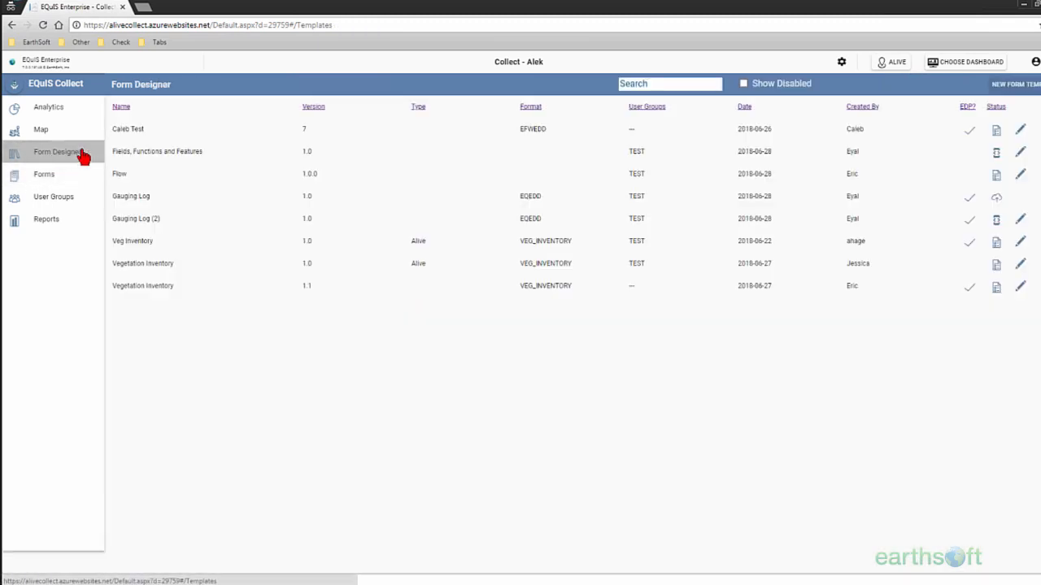
# Open the Fields, Functions and Features template for editing and examine the field types in its Fields and Formulas form
pyautogui.click(1021, 156)
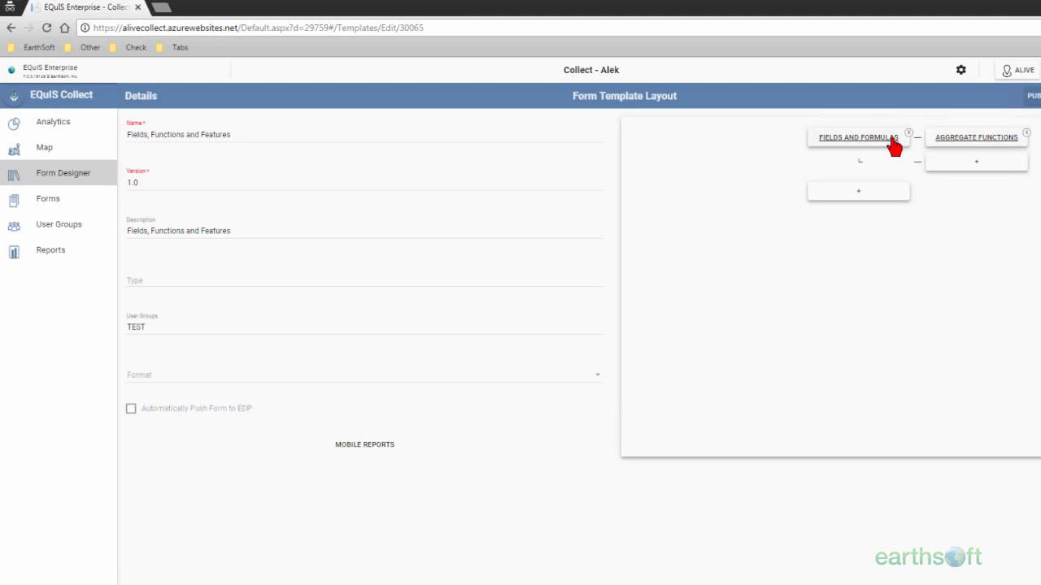
pyautogui.click(843, 138)
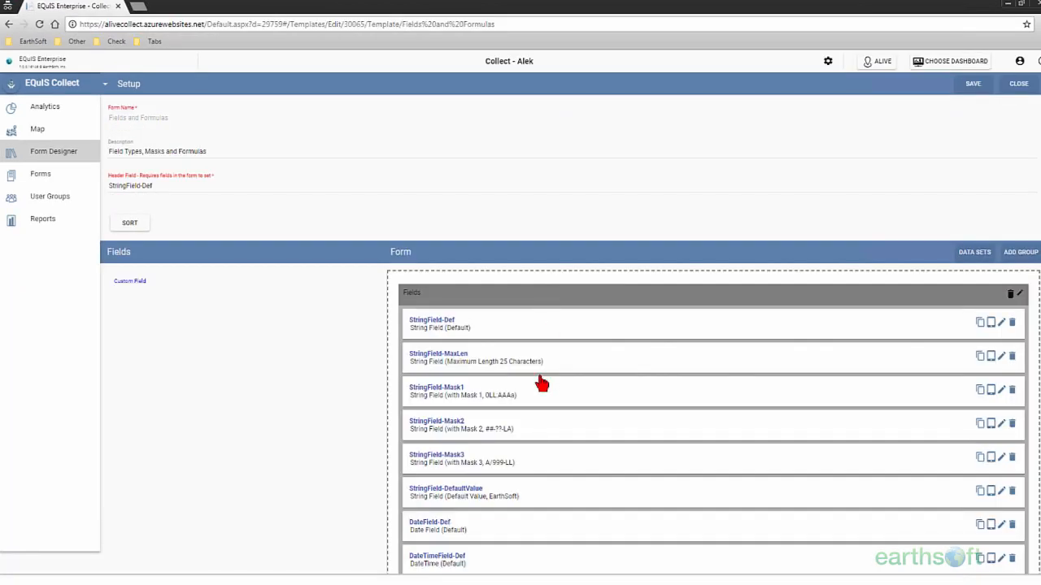
pyautogui.scroll(-4, 541, 383)
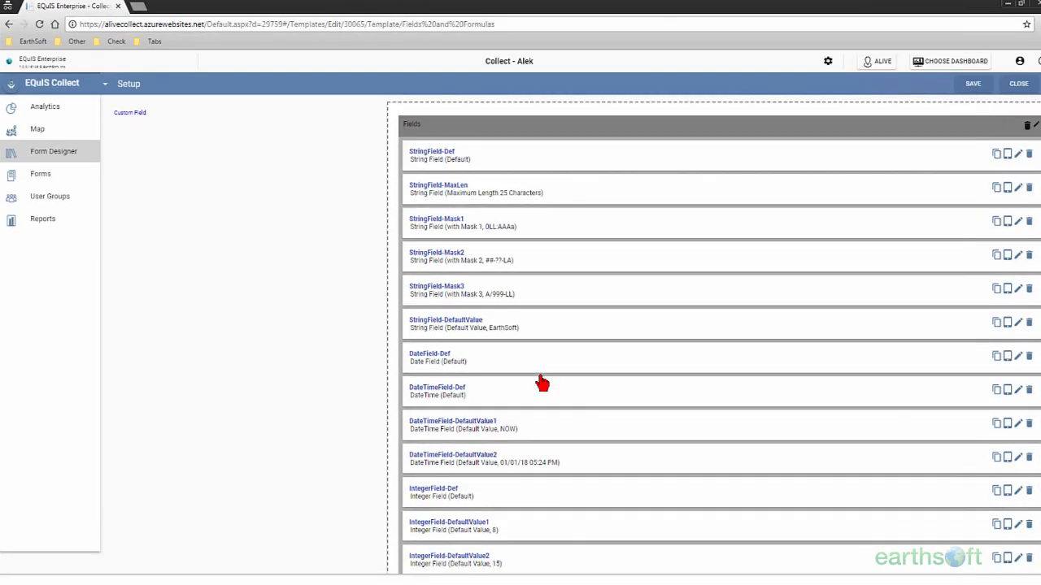
pyautogui.scroll(-5, 541, 383)
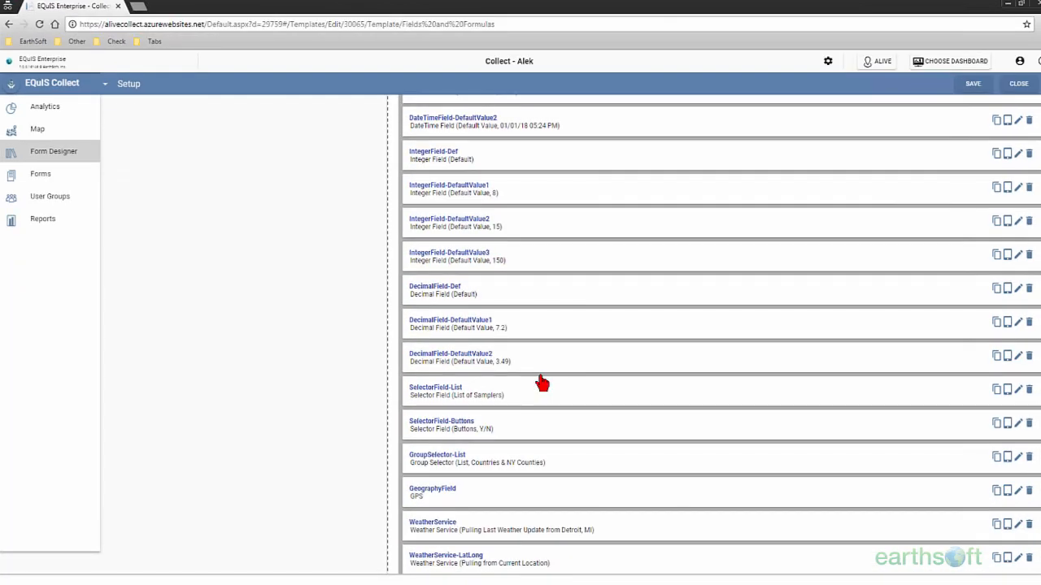
# Examine the MAXVAL formula field and its expression in the Formula Builder, and return to the template list
pyautogui.scroll(-4, 541, 383)
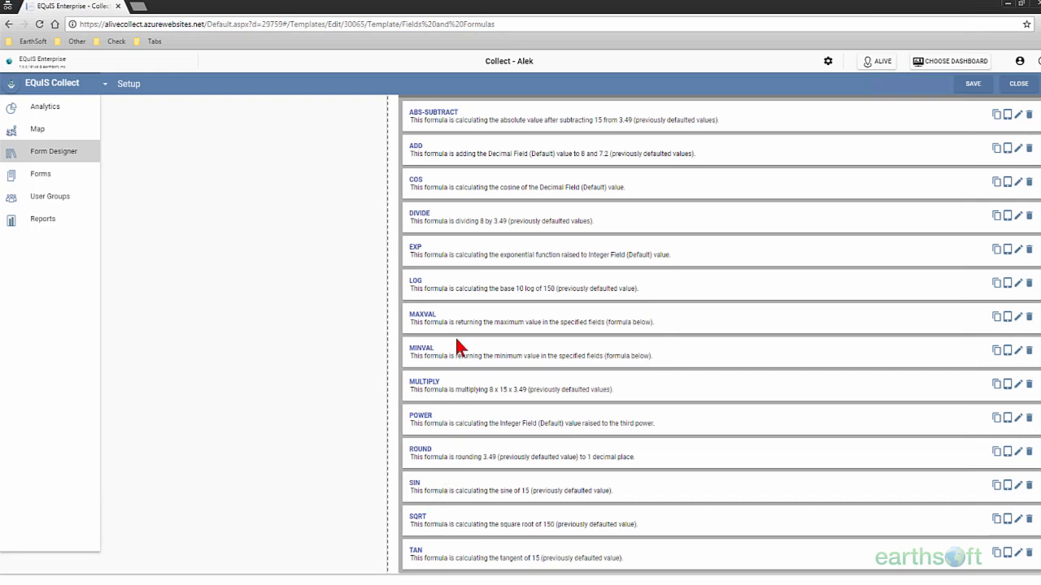
pyautogui.click(1018, 317)
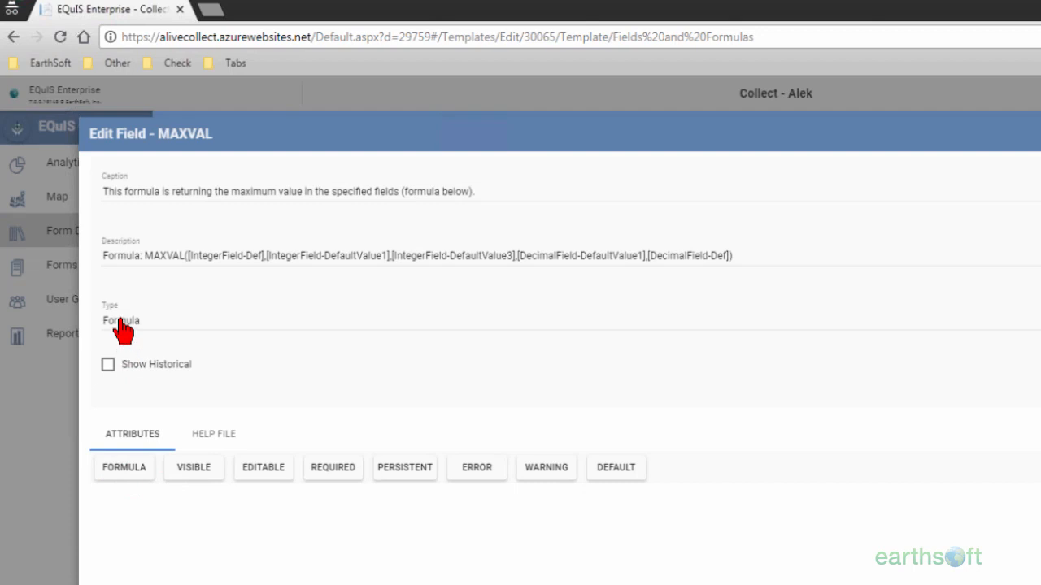
pyautogui.click(135, 469)
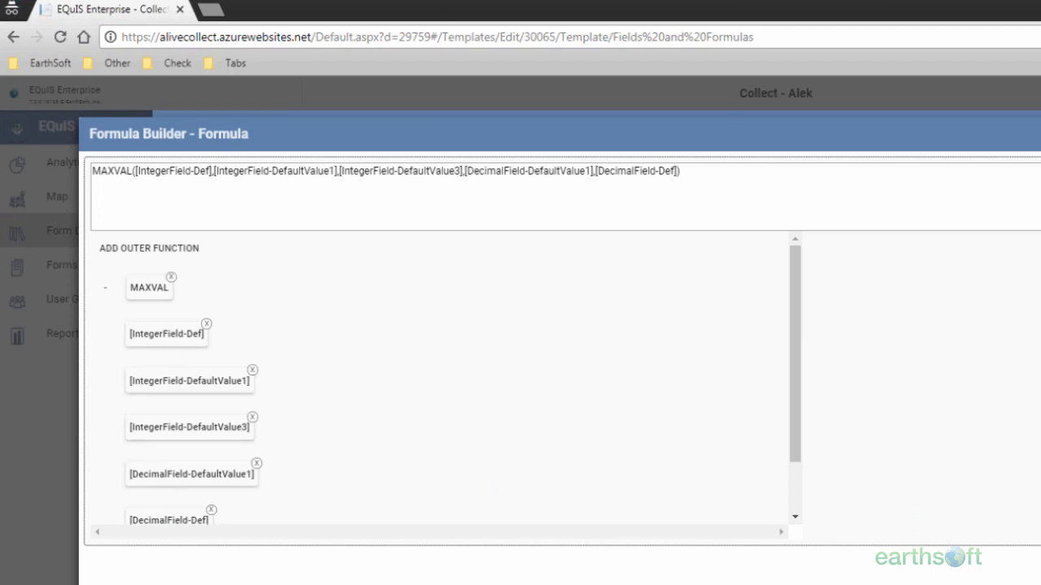
pyautogui.press('Escape')
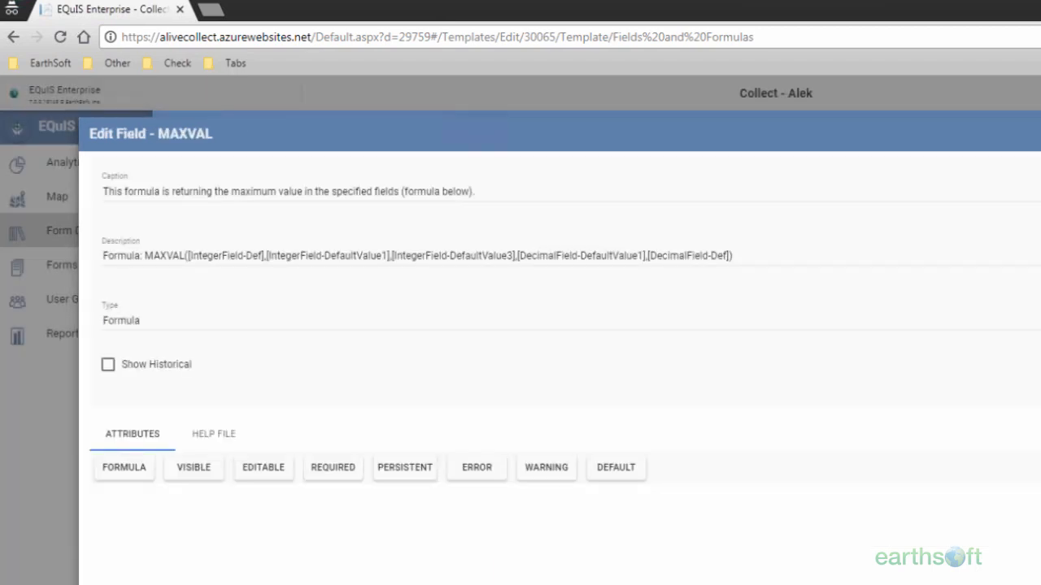
pyautogui.press('Escape')
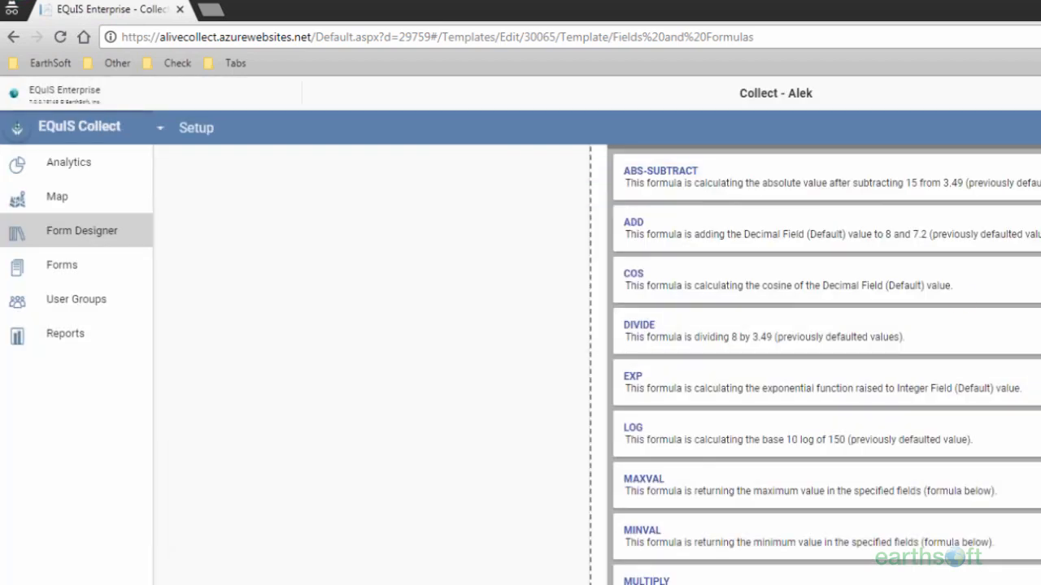
pyautogui.click(943, 331)
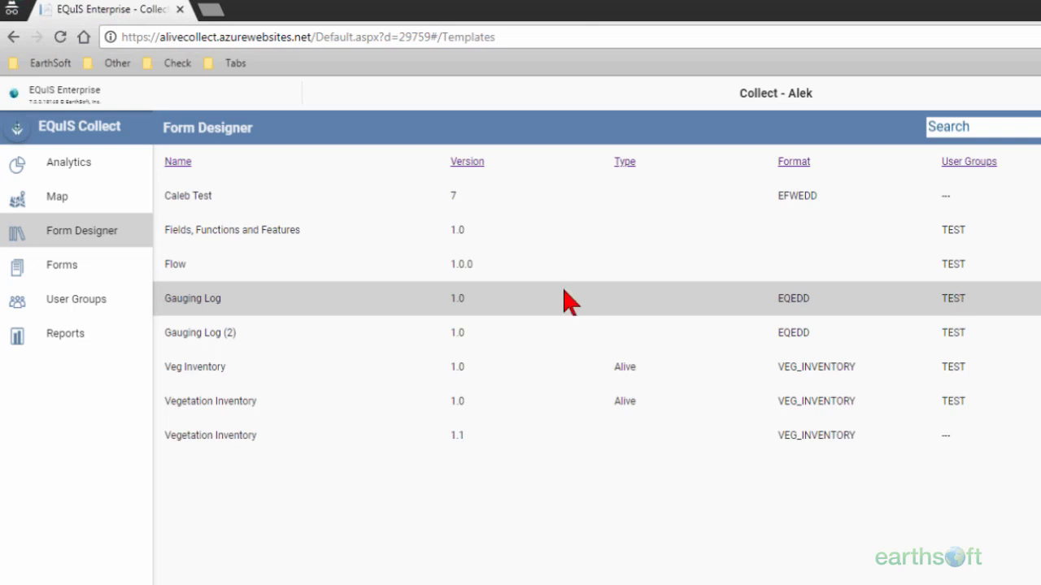
# In Forms, start a new form named Gauging Log based on the Gauging Log version 1.0 template
pyautogui.click(104, 277)
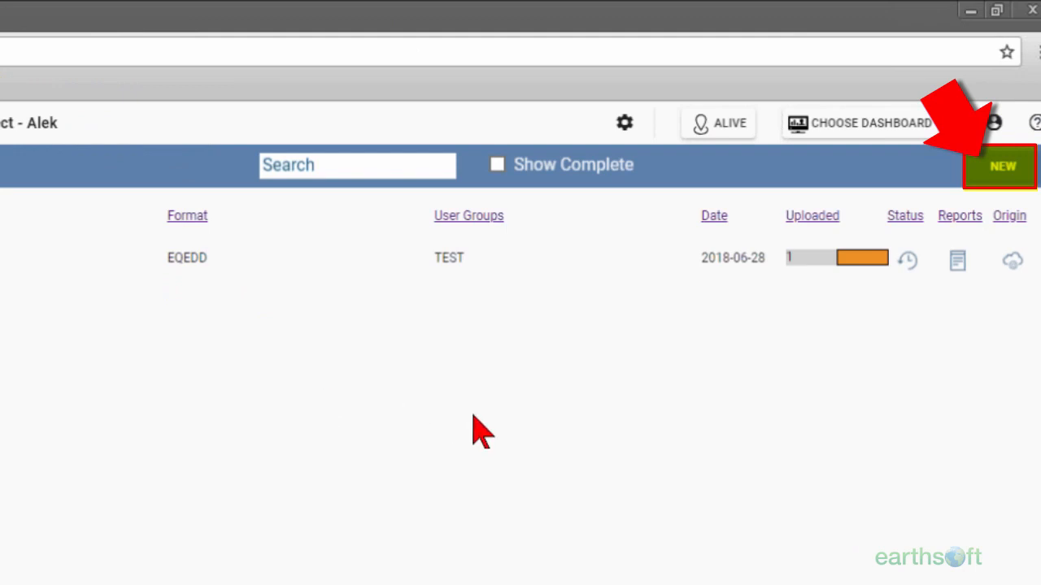
pyautogui.click(1001, 174)
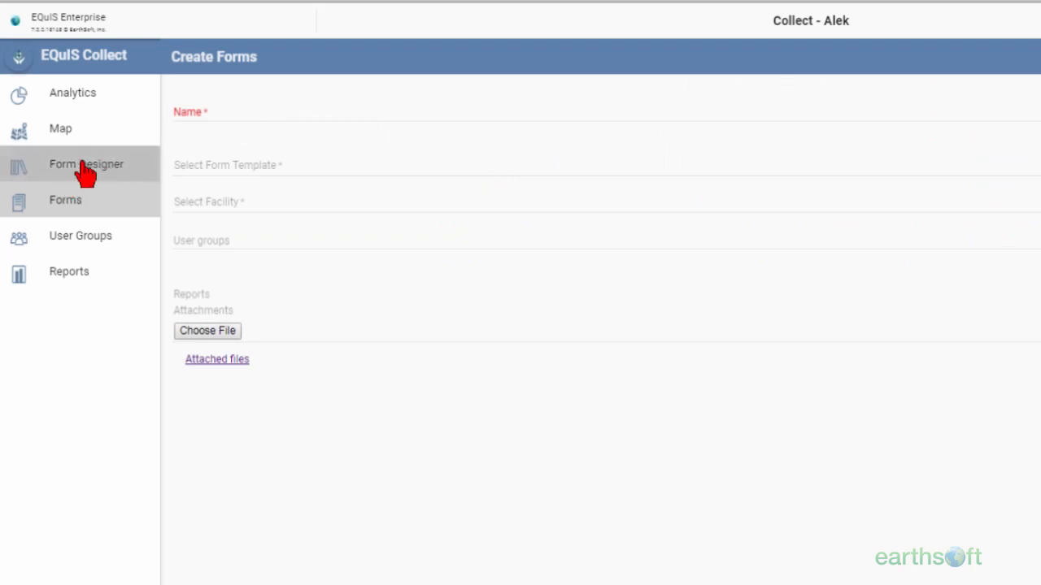
pyautogui.click(298, 132)
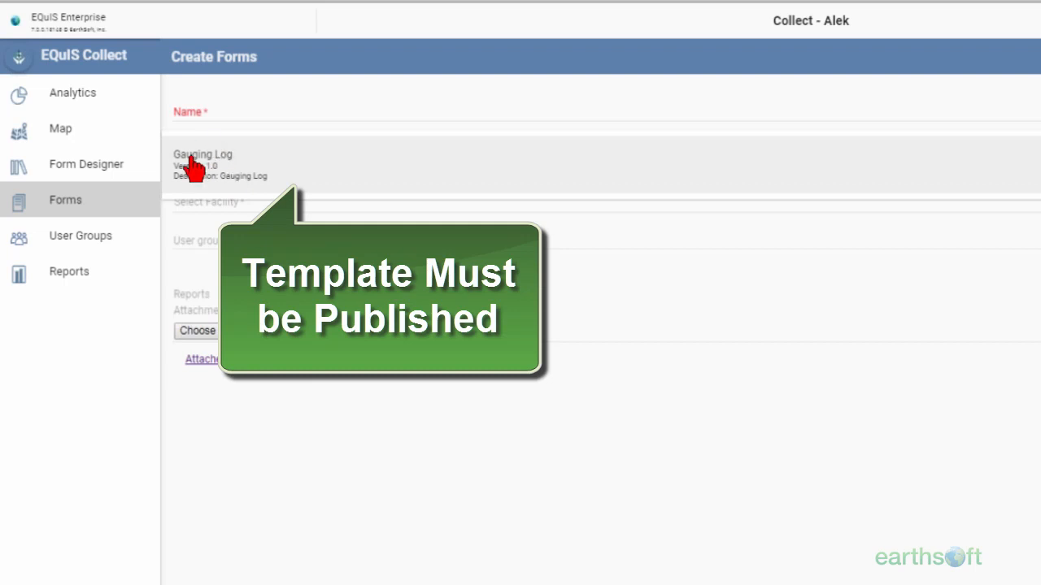
pyautogui.click(222, 108)
pyautogui.click(222, 108)
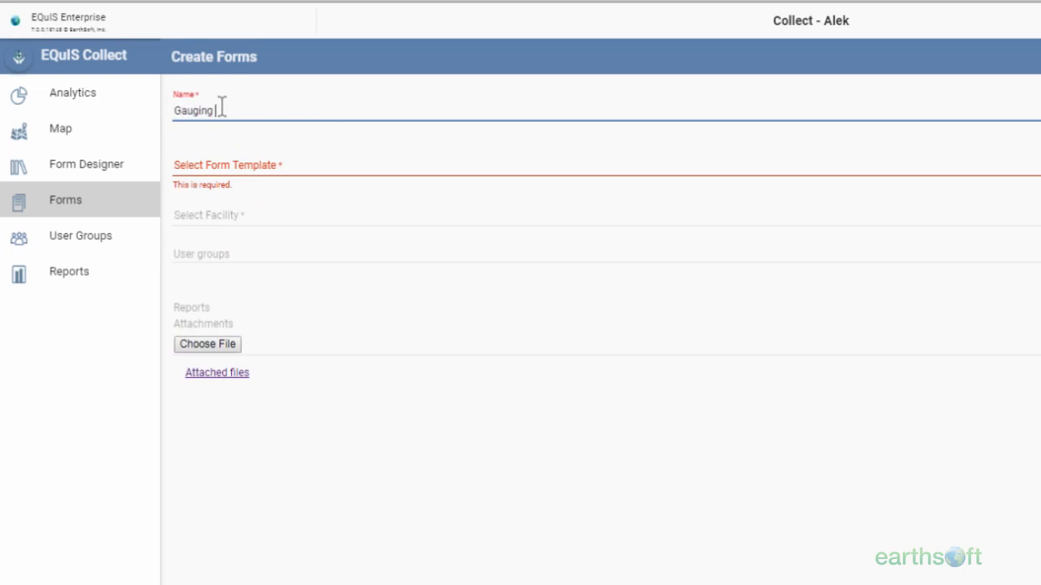
pyautogui.click(242, 171)
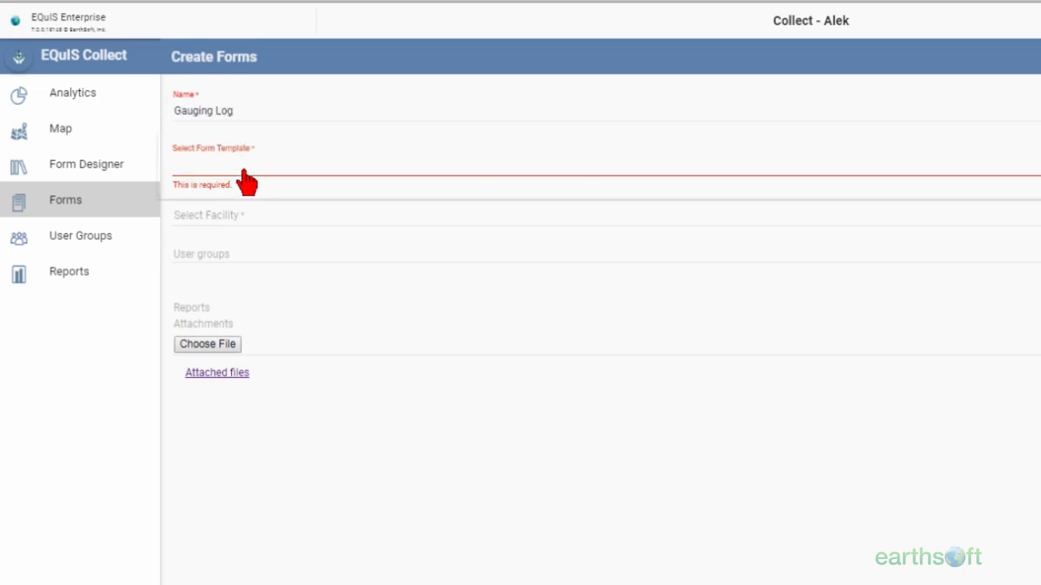
pyautogui.click(239, 167)
pyautogui.click(275, 215)
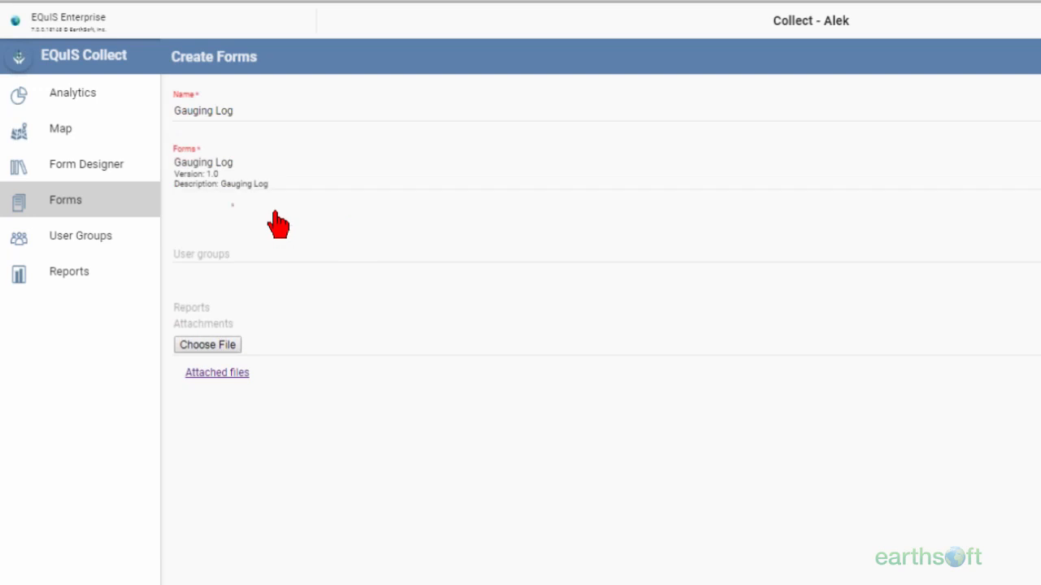
# Assign the TEST user group to the new form and return to the Forms list without creating it
pyautogui.click(241, 253)
pyautogui.click(240, 262)
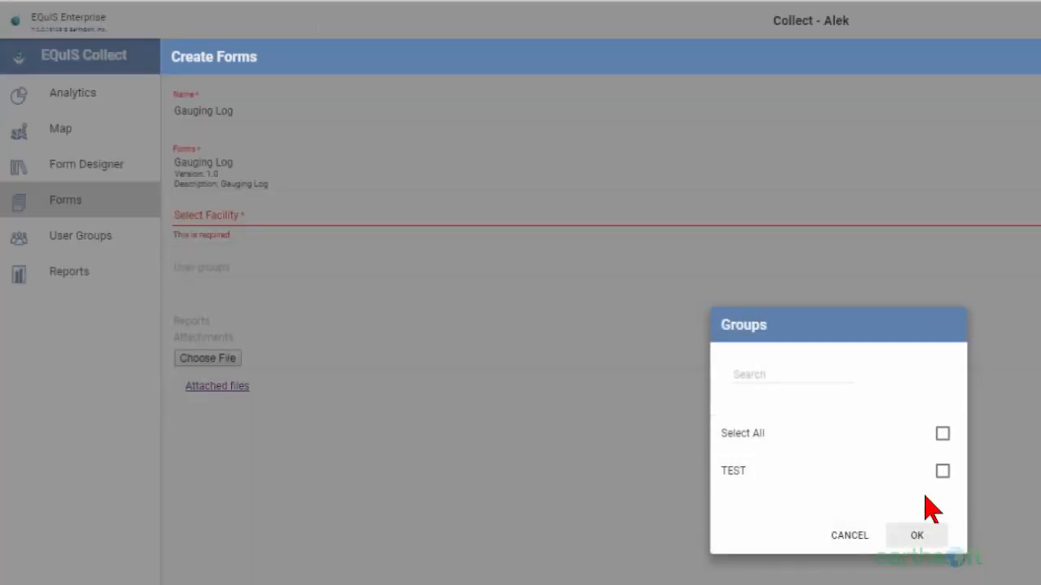
pyautogui.click(942, 471)
pyautogui.click(918, 536)
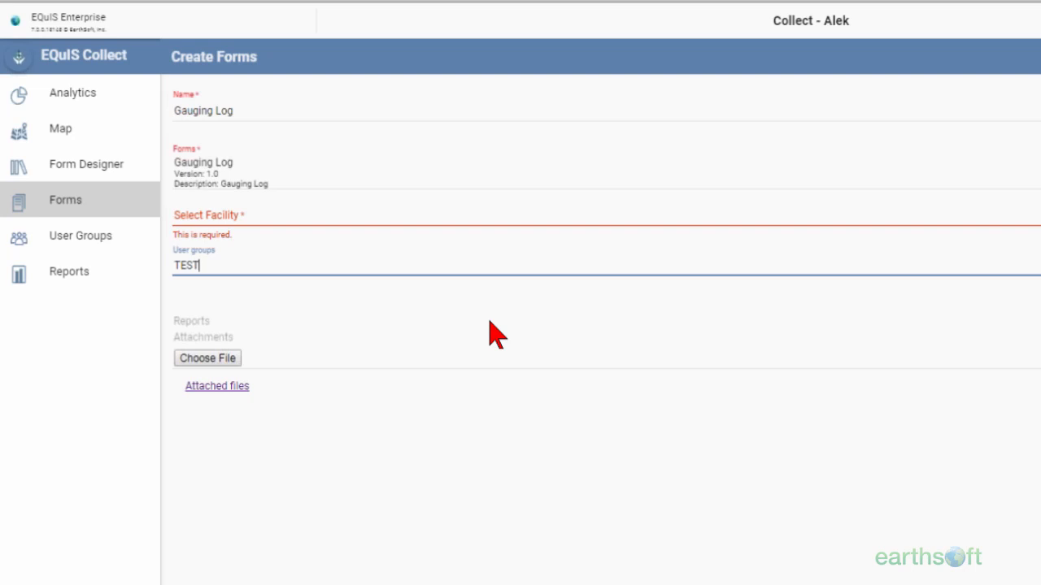
pyautogui.click(72, 209)
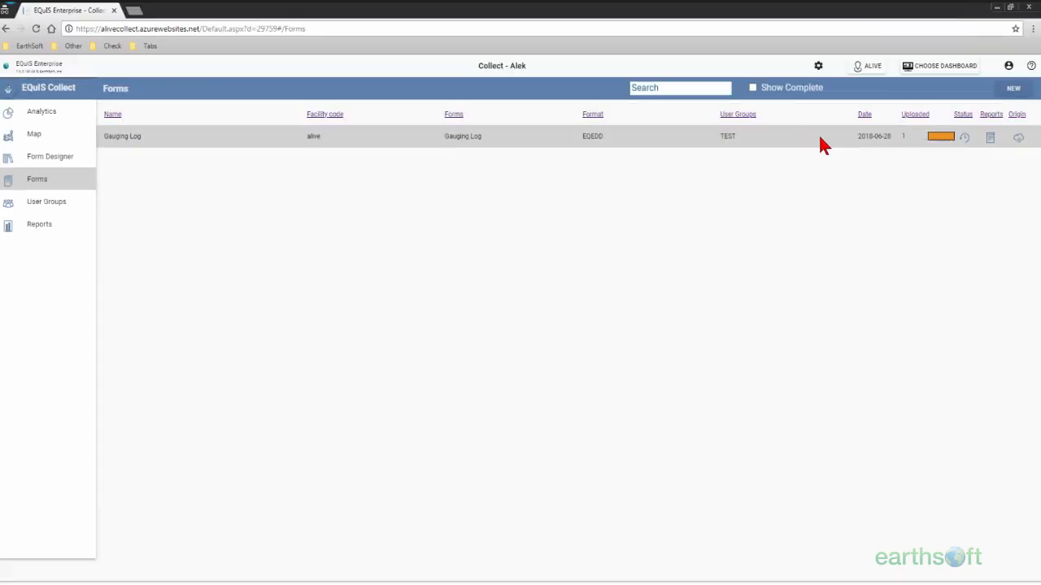
# Check the Gauging Log form's status and download options, then open its report save prompt and cancel it
pyautogui.click(915, 137)
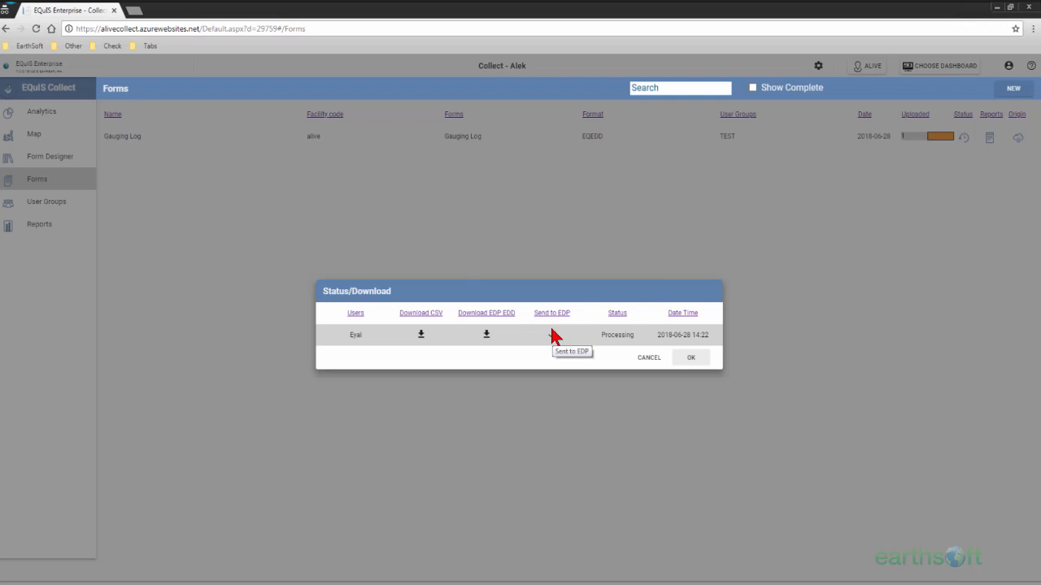
pyautogui.click(692, 361)
pyautogui.click(988, 138)
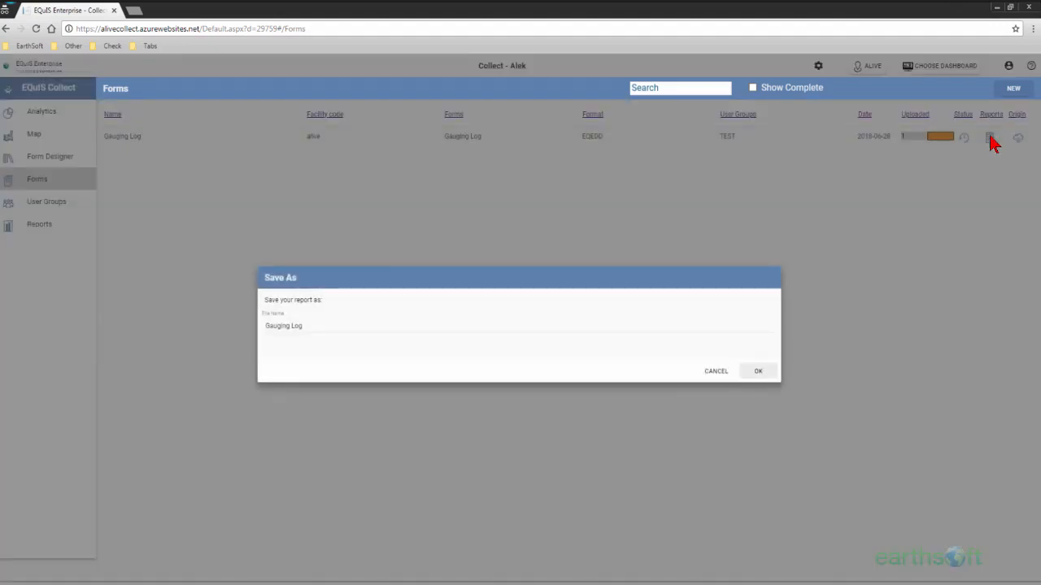
pyautogui.click(715, 368)
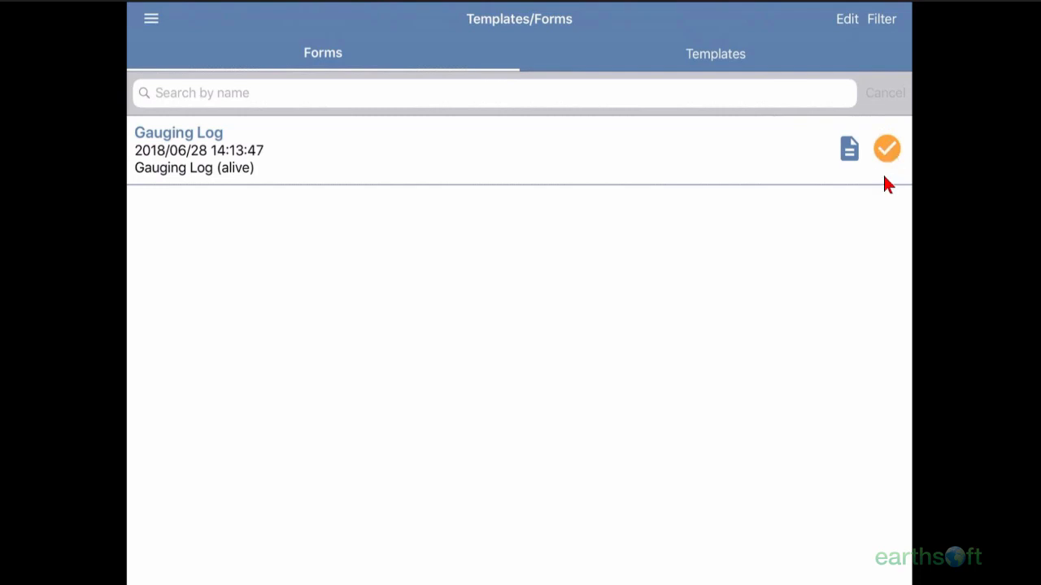
# In the mobile app, open the Gauging Log form's Well-01 record for editing and review its General fields
pyautogui.click(827, 160)
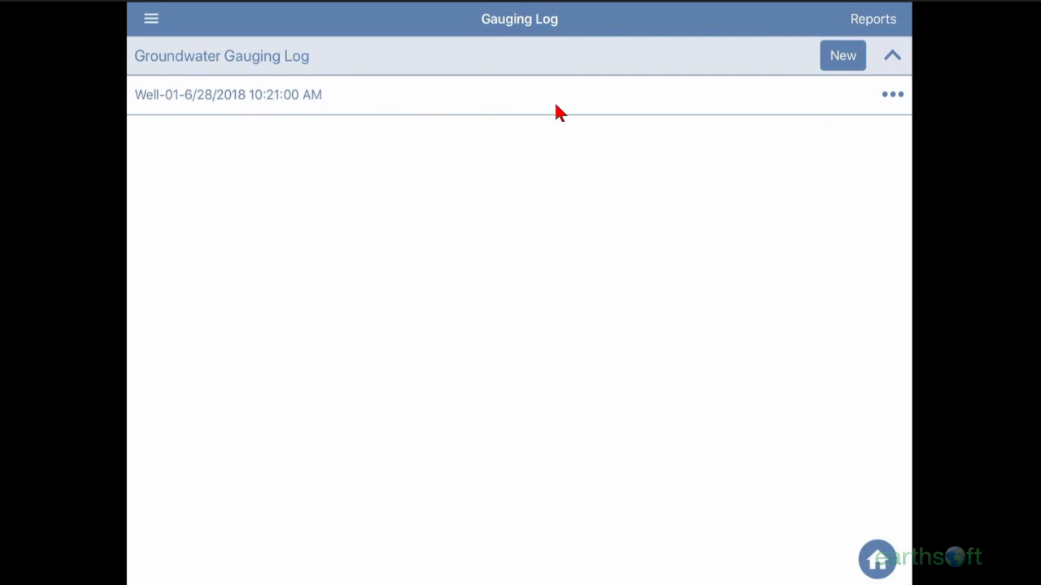
pyautogui.click(740, 108)
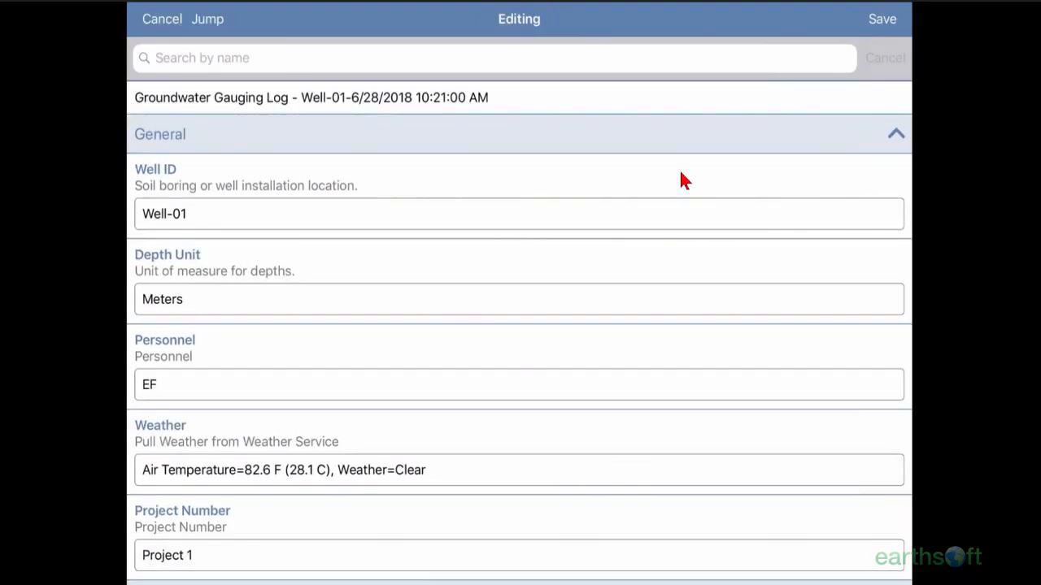
pyautogui.scroll(-1, 661, 213)
pyautogui.scroll(-4, 660, 218)
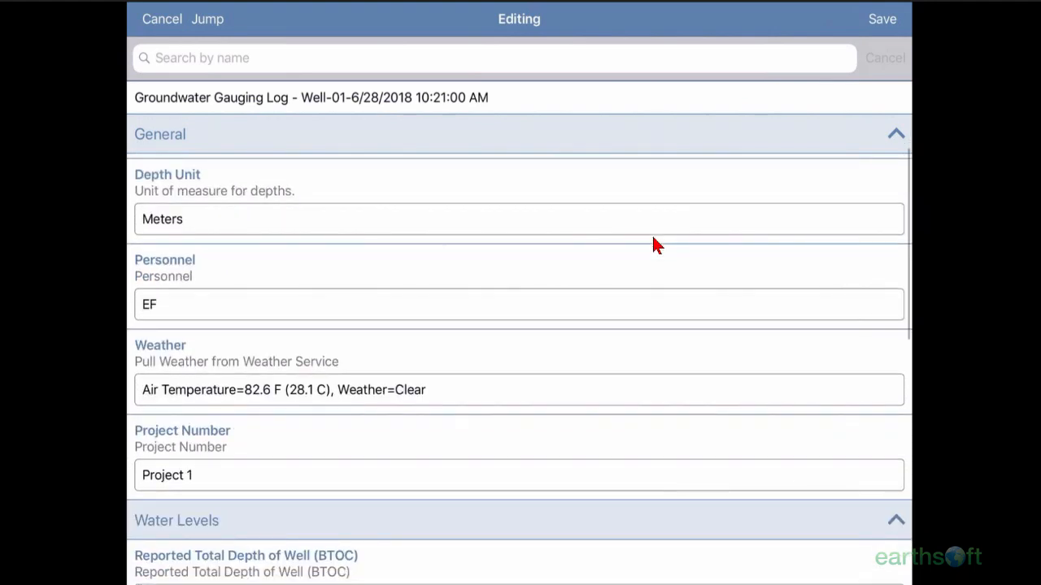
pyautogui.scroll(-1, 651, 248)
pyautogui.scroll(-5, 651, 248)
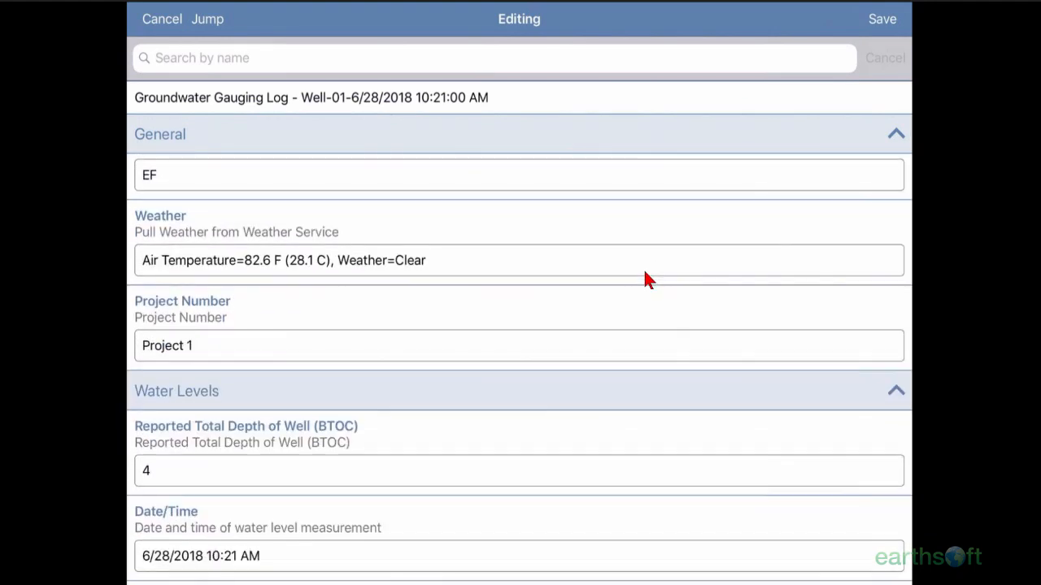
# Update the Well-01 record's Weather field by pulling current weather from the server, save it and check the General fields
pyautogui.click(392, 265)
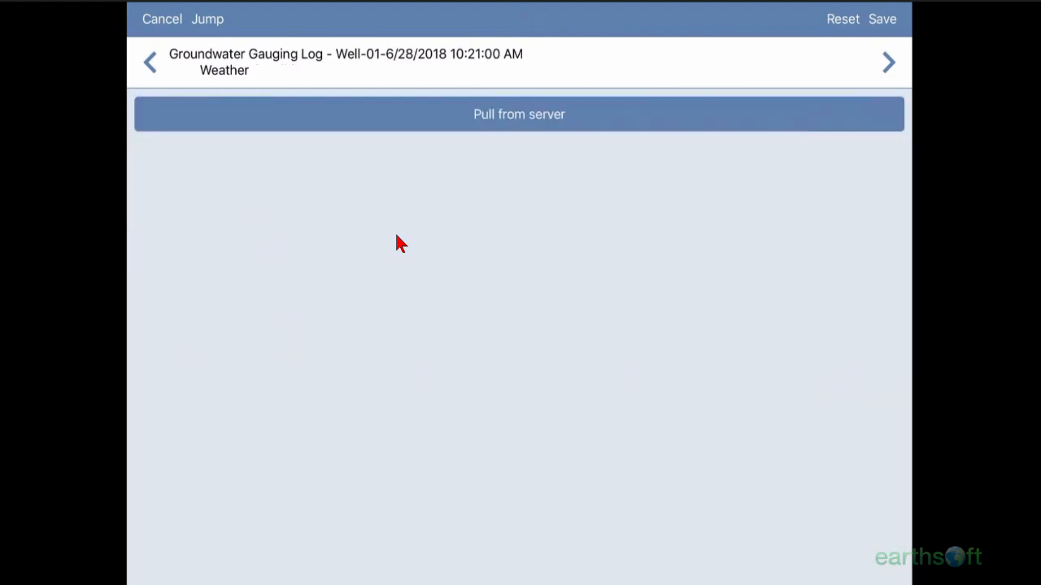
pyautogui.click(525, 128)
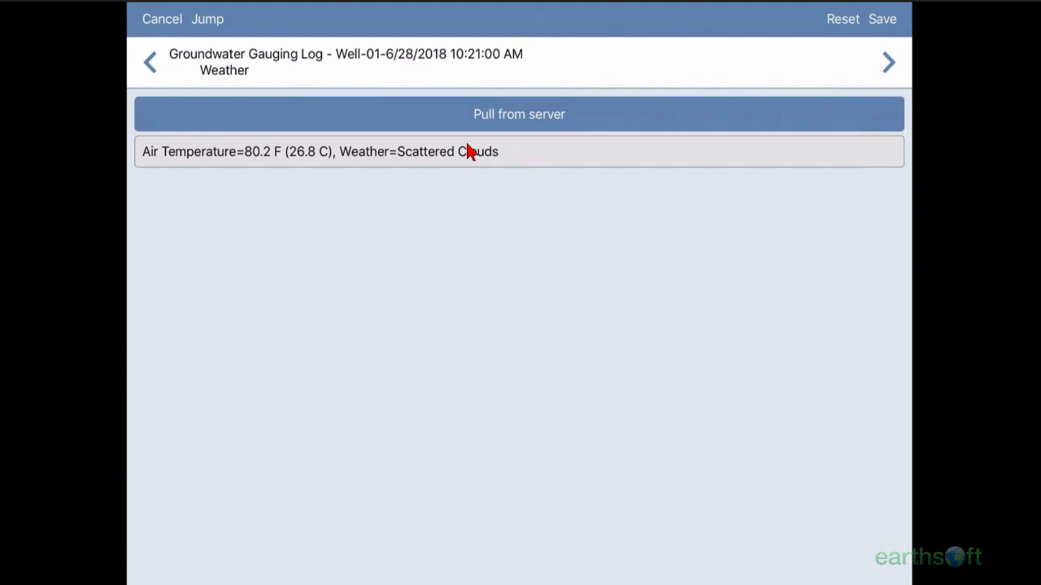
pyautogui.click(888, 63)
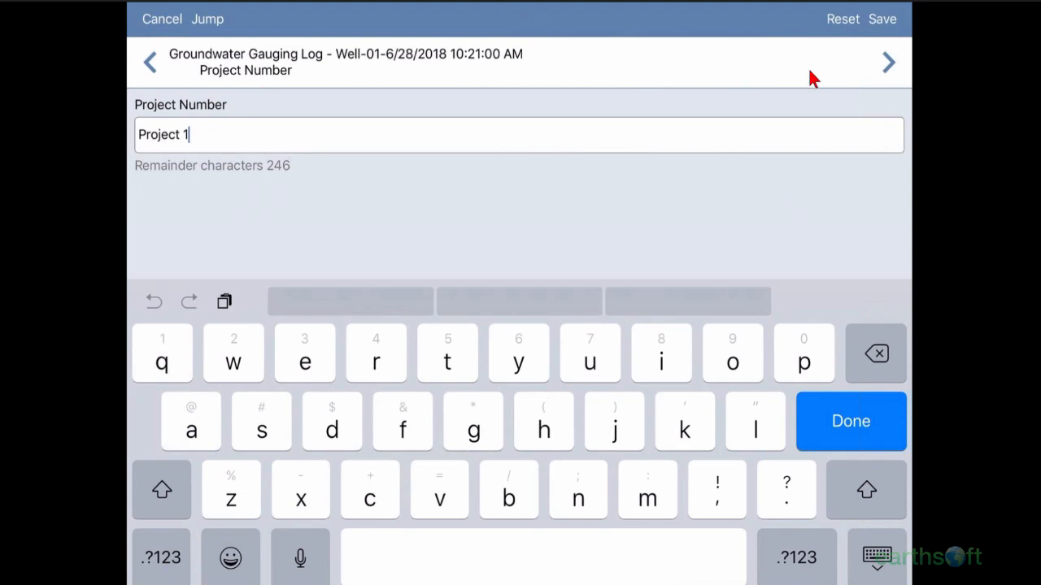
pyautogui.click(886, 25)
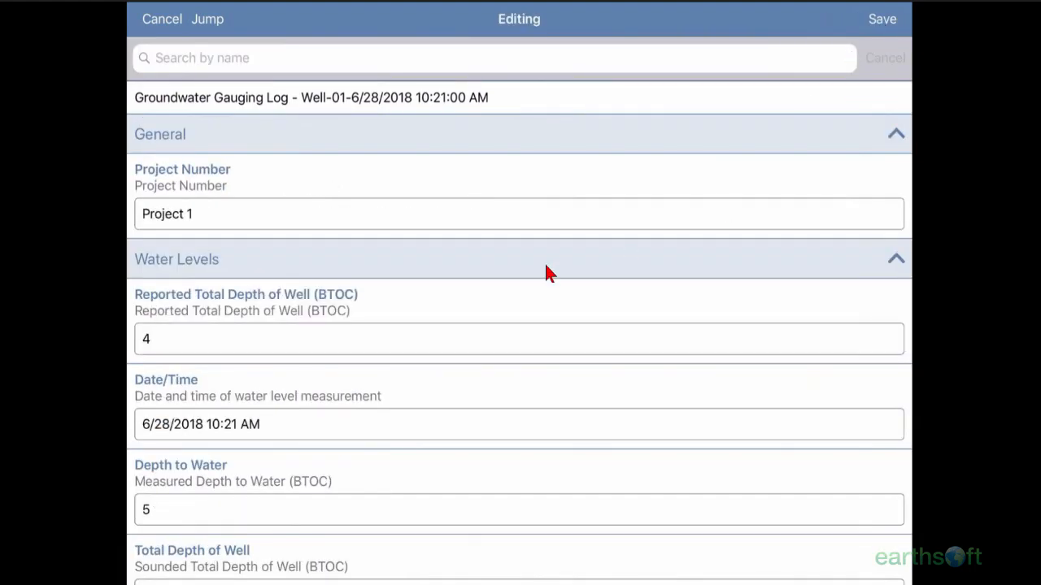
pyautogui.scroll(5, 545, 266)
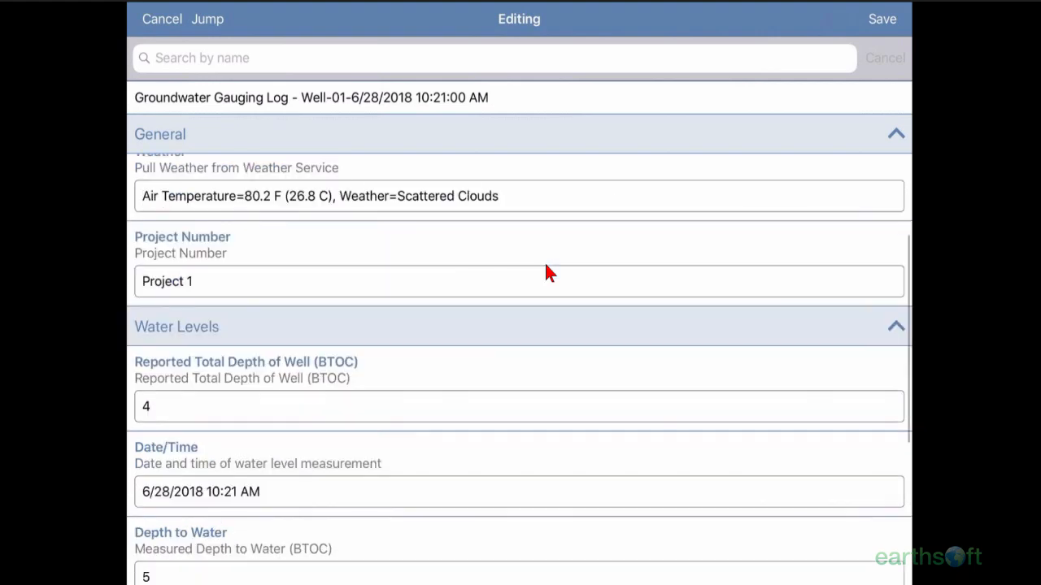
pyautogui.scroll(2, 546, 266)
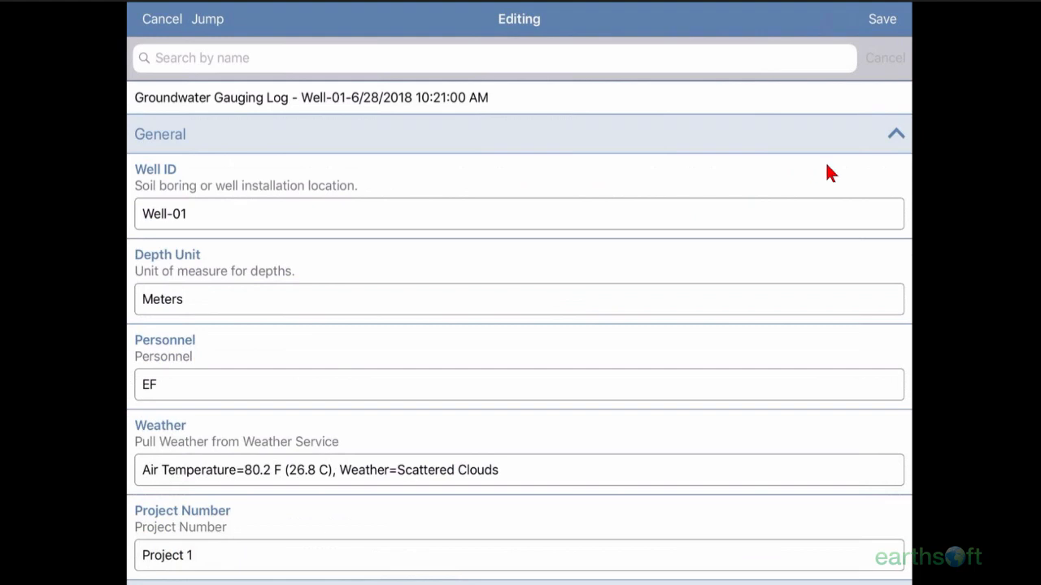
# Collapse the record's General and Water Levels sections, expand the Conditions section to view its answers, and return to the record list
pyautogui.click(822, 167)
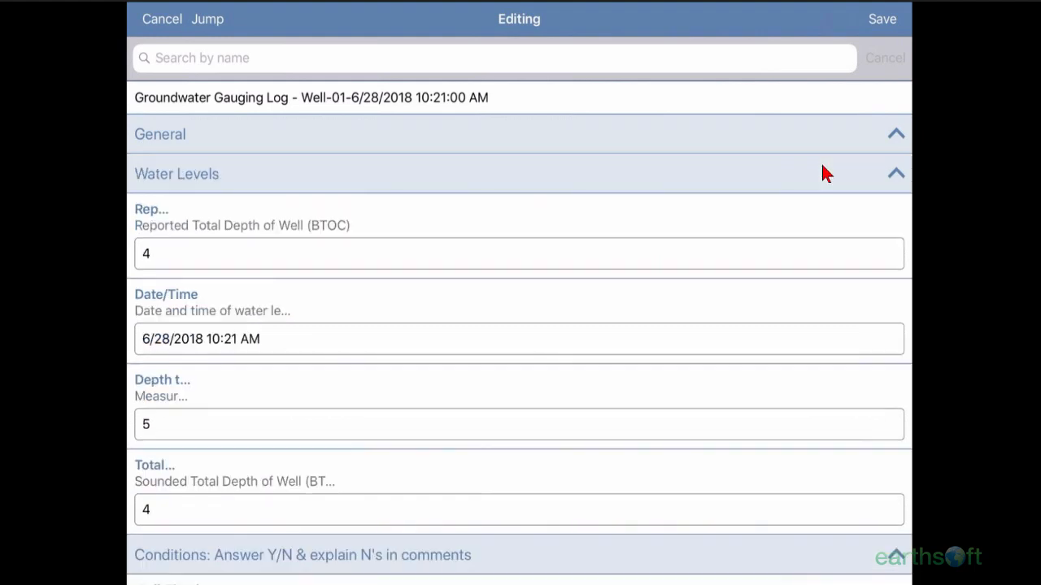
pyautogui.click(823, 173)
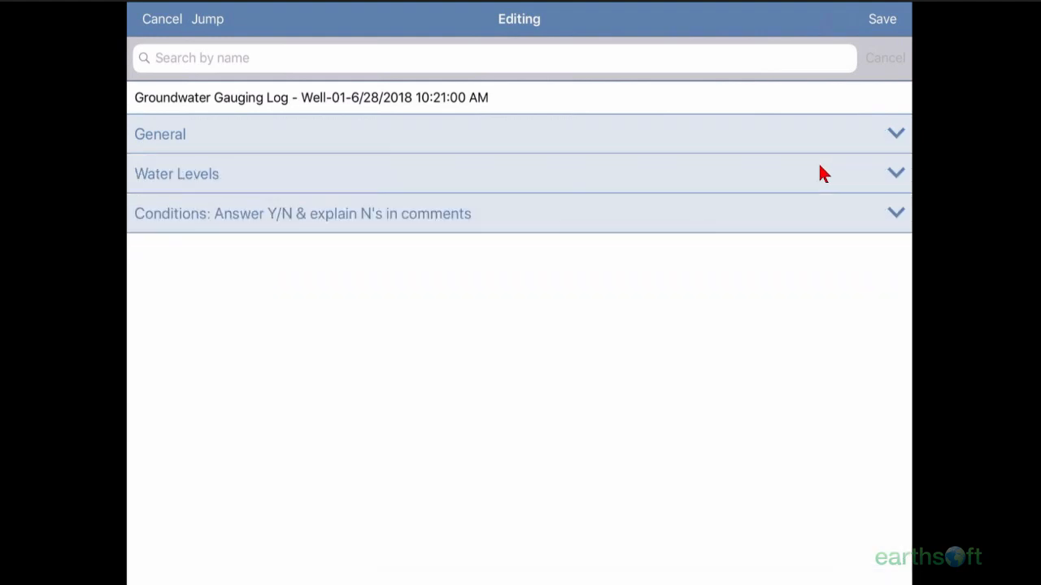
pyautogui.click(890, 175)
pyautogui.click(883, 242)
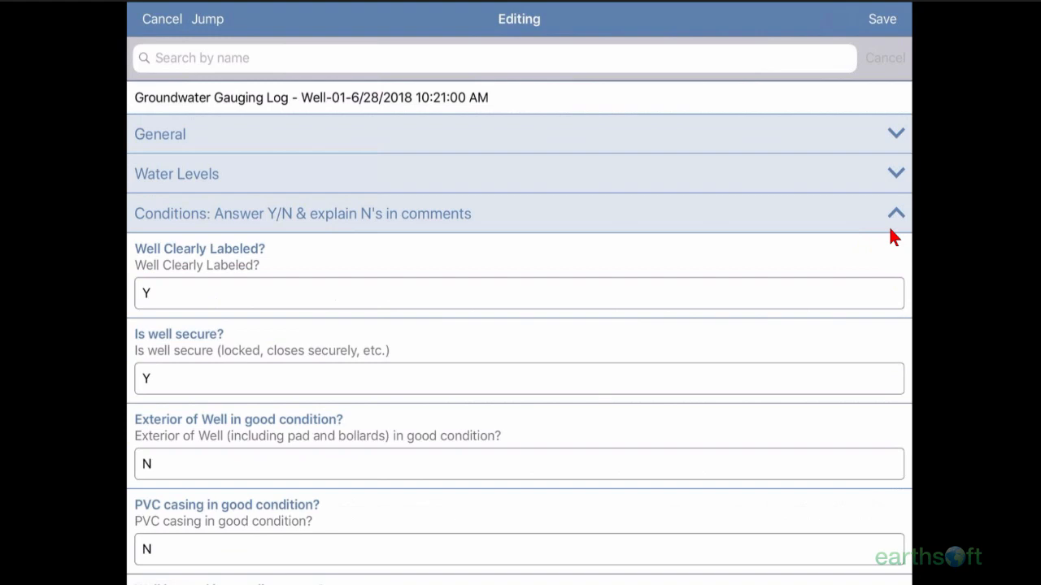
pyautogui.click(892, 234)
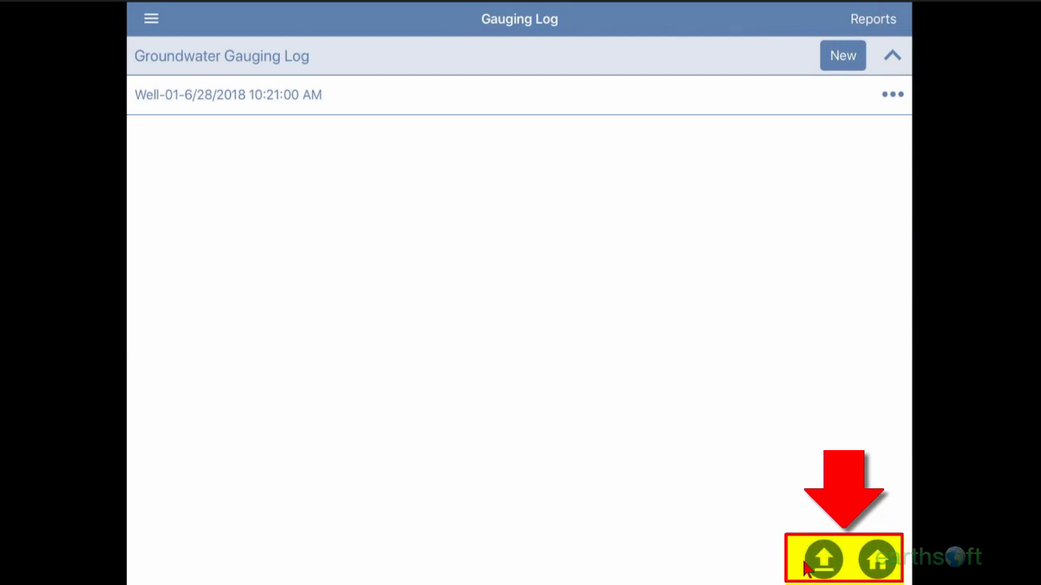
# Create a form from the Gauging Log template, named "Gauging Log test" with the facility alive, and save it
pyautogui.click(876, 567)
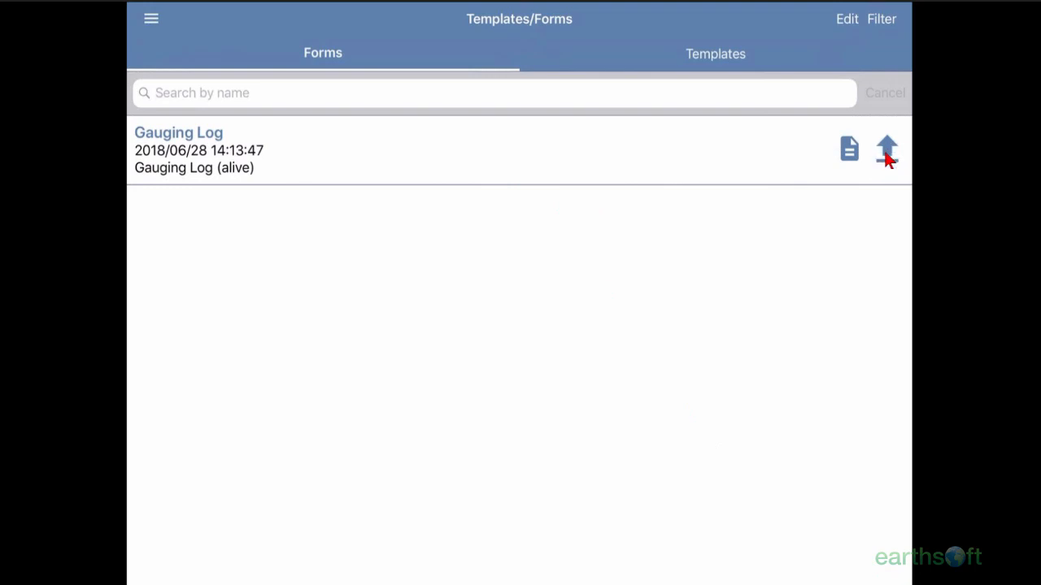
pyautogui.click(731, 55)
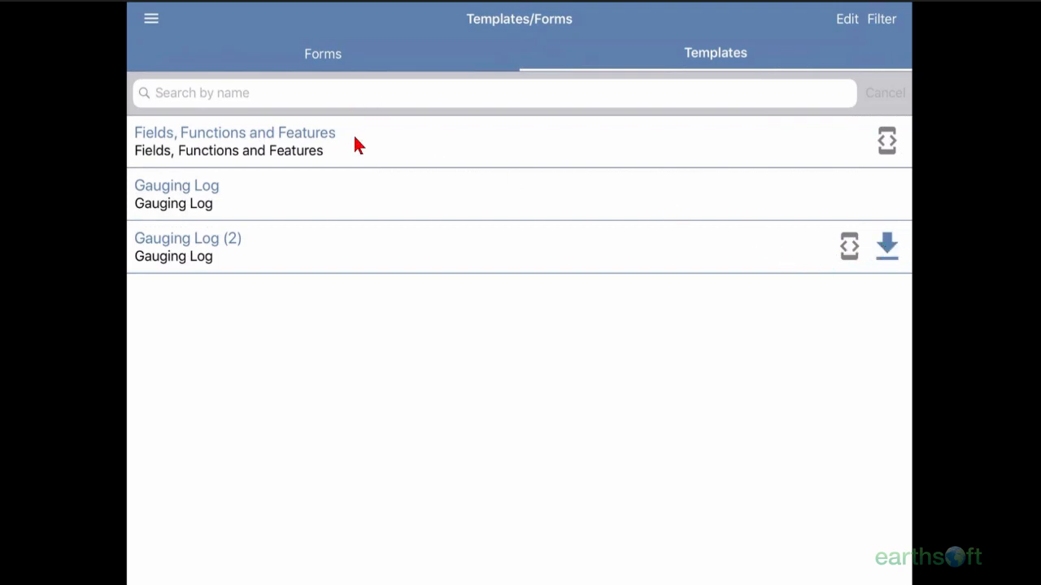
pyautogui.click(478, 189)
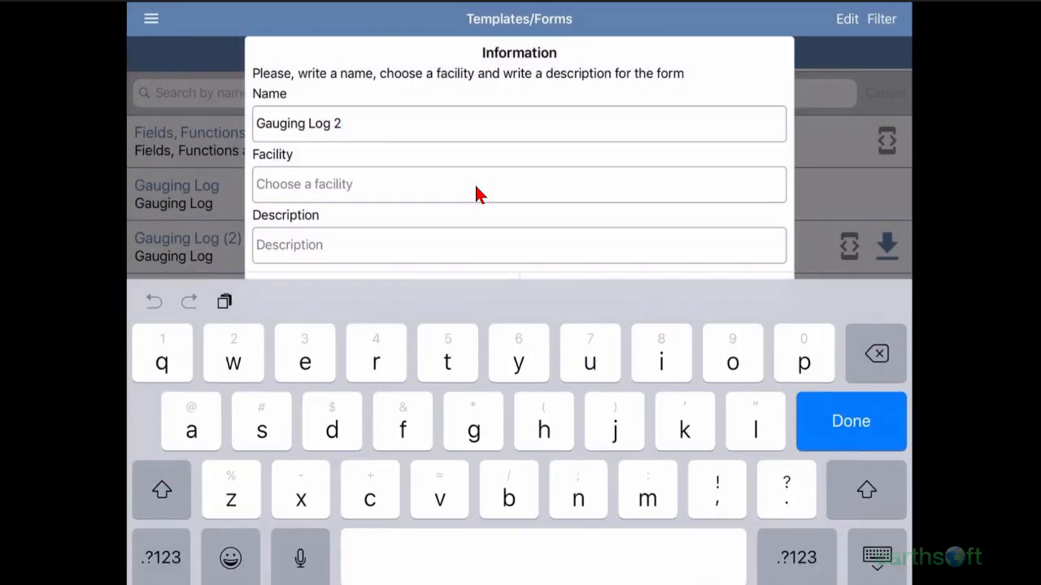
pyautogui.press('BackSpace')
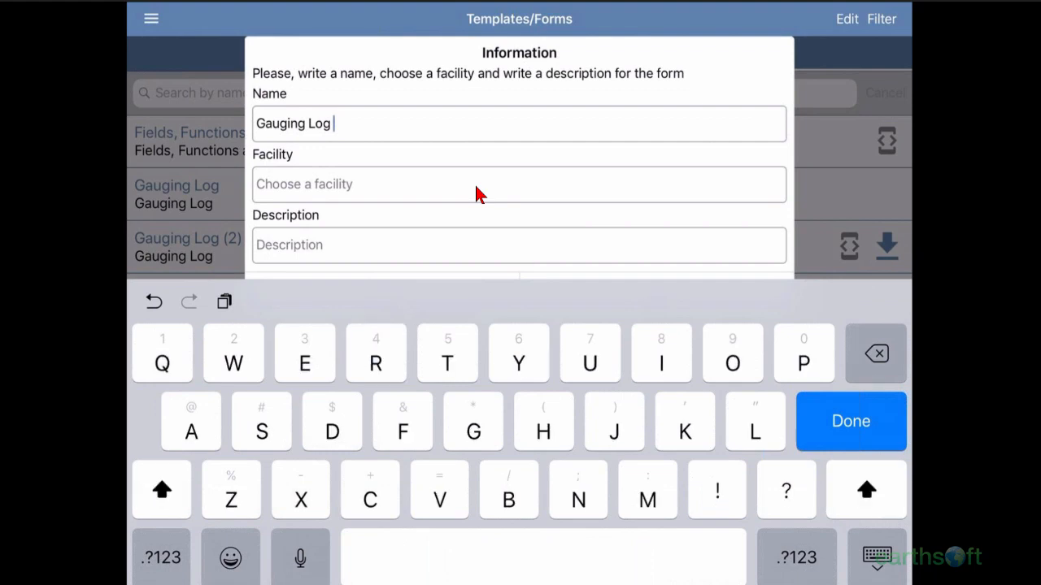
pyautogui.write('test')
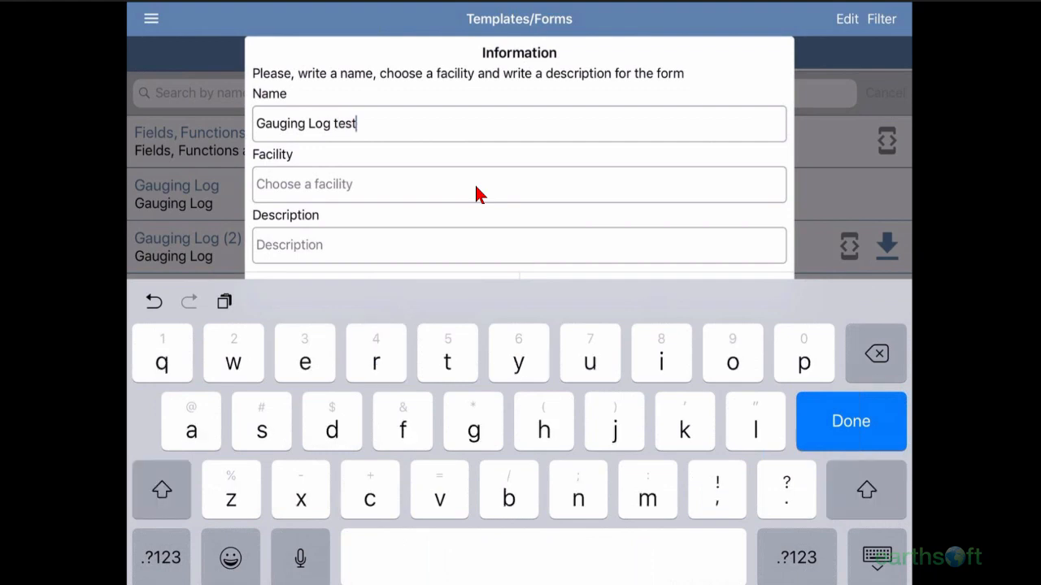
pyautogui.click(477, 187)
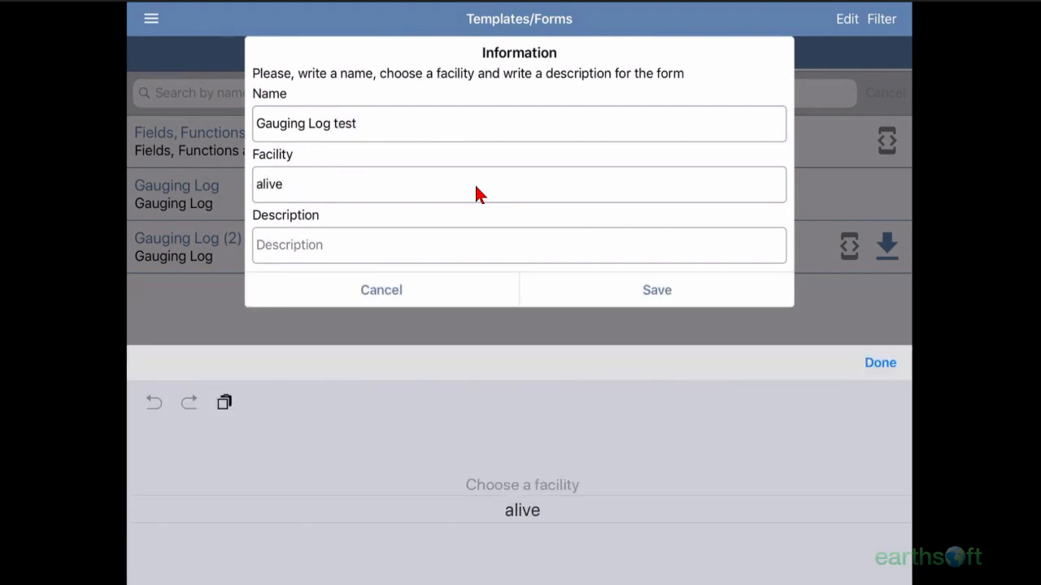
pyautogui.click(657, 290)
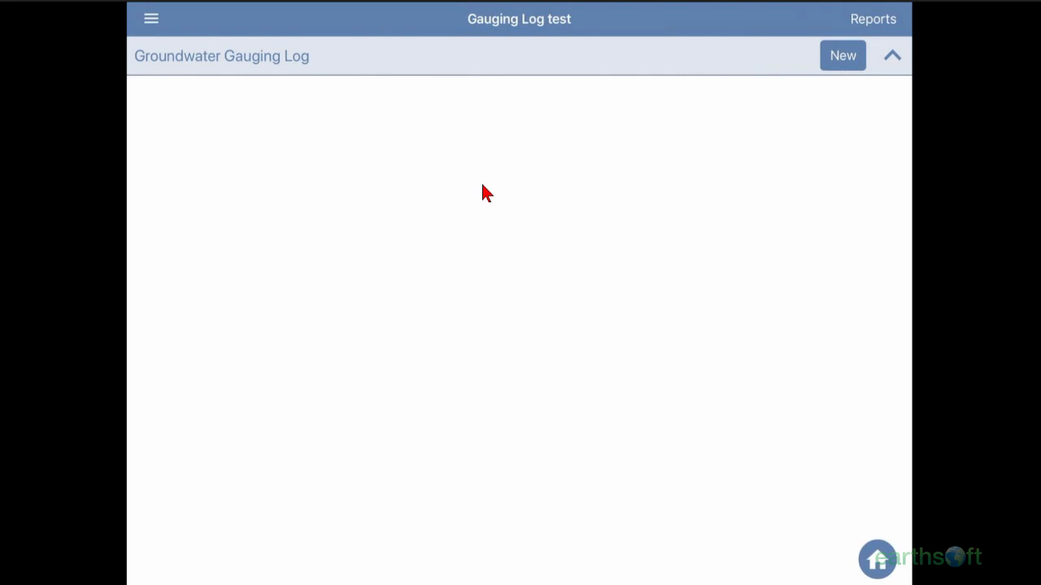
# Reopen the current Gauging Log test form from the forms list and open the mobile app's settings
pyautogui.click(875, 572)
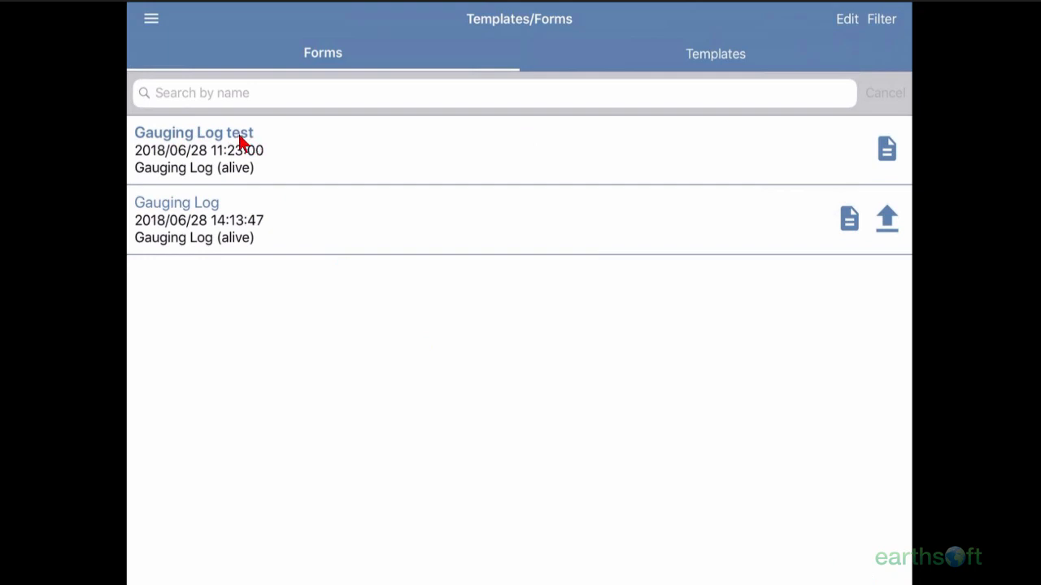
pyautogui.click(152, 19)
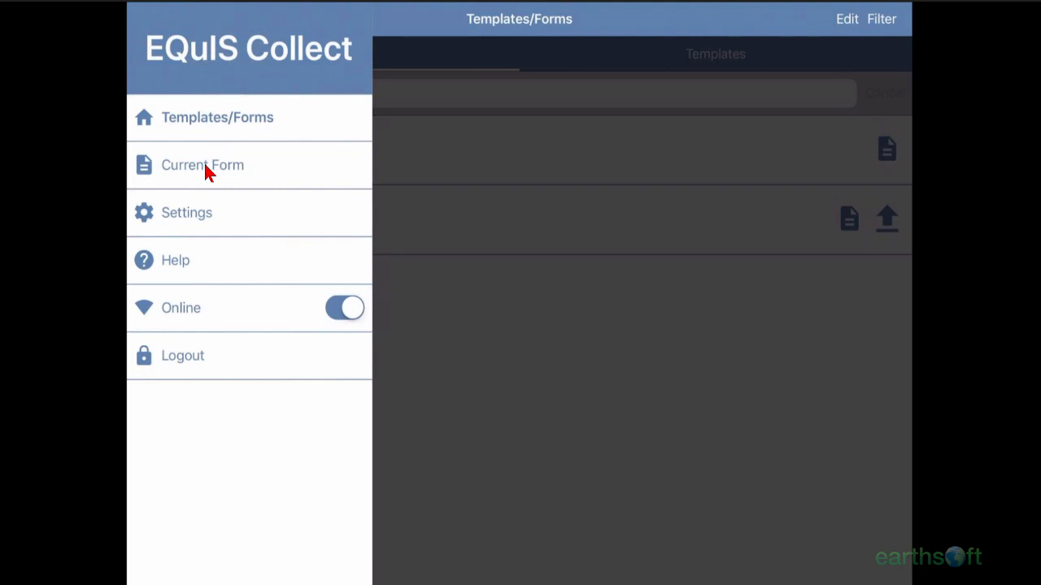
pyautogui.click(208, 167)
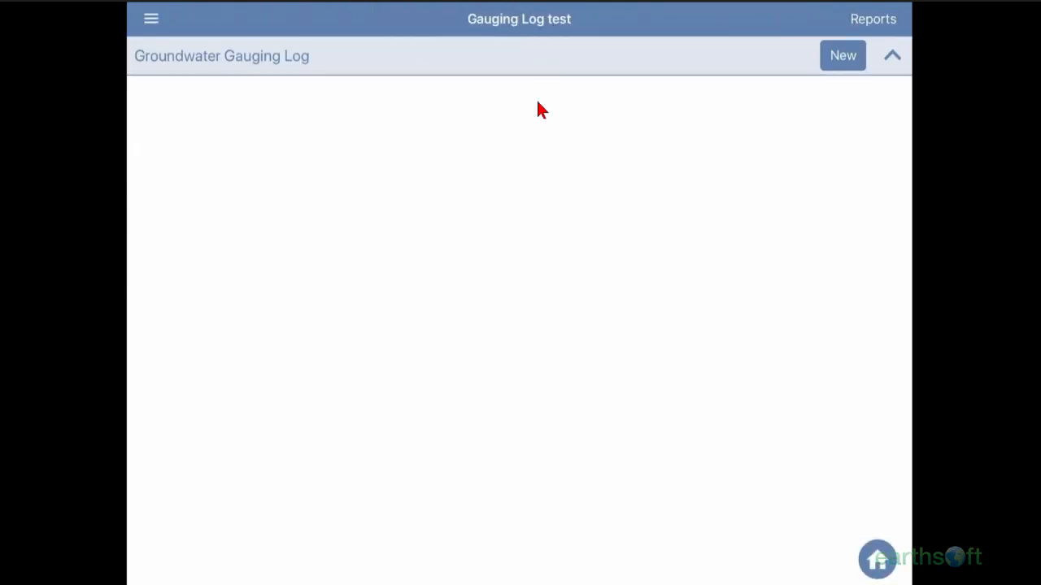
pyautogui.click(178, 25)
pyautogui.click(183, 219)
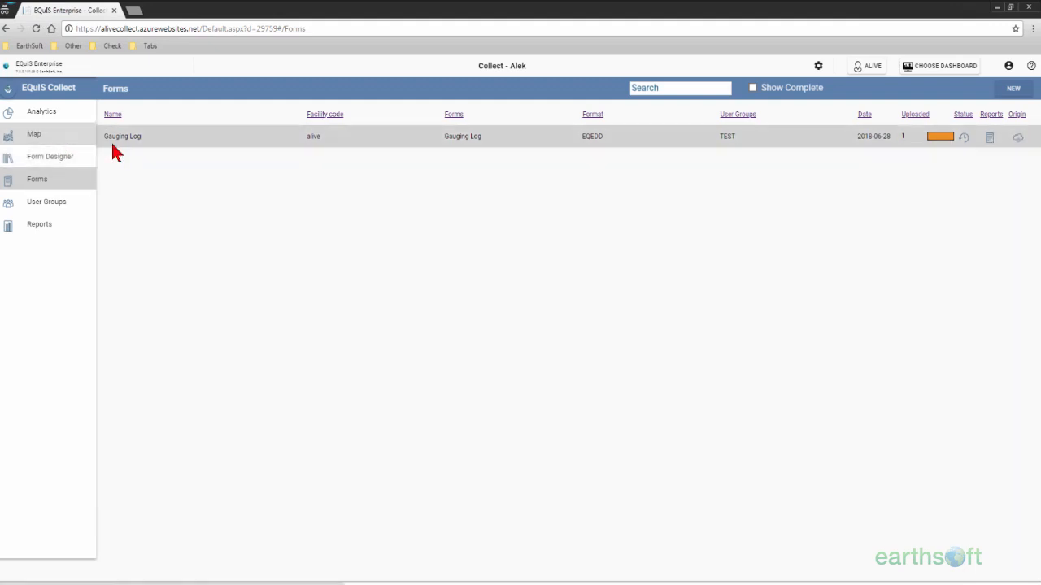
# In the EQuIS Enterprise web app, view the Collect Map page and the Form Designer template list
pyautogui.click(58, 135)
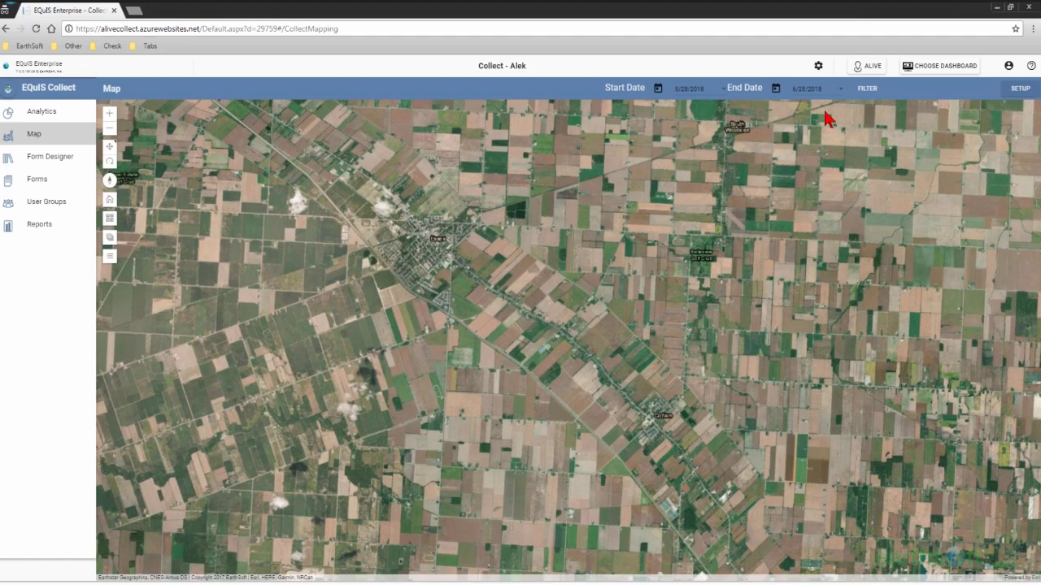
pyautogui.click(47, 159)
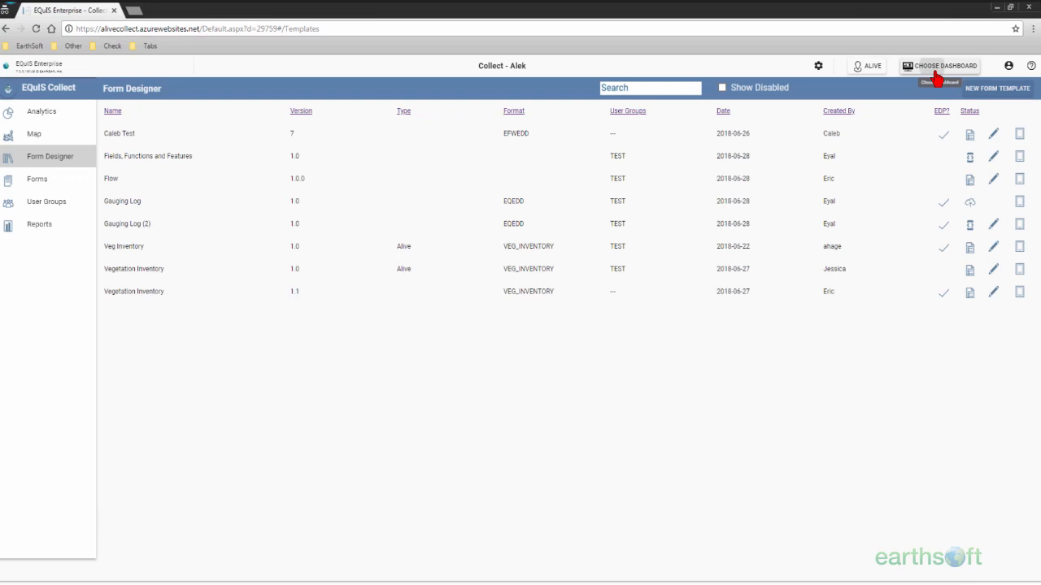
# View the available dashboards and facilities, closing both choosers without making a selection
pyautogui.click(936, 77)
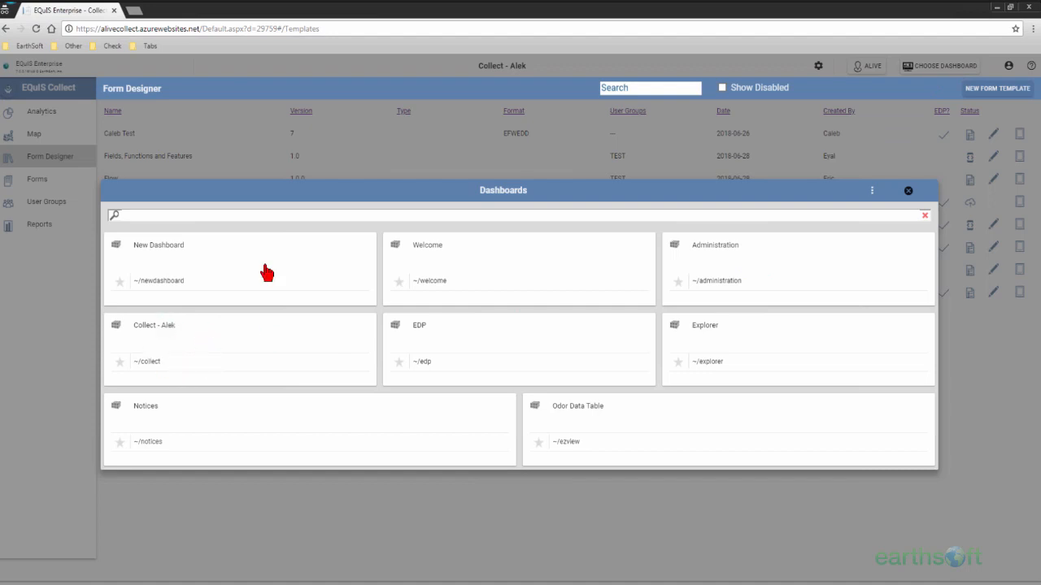
pyautogui.click(497, 86)
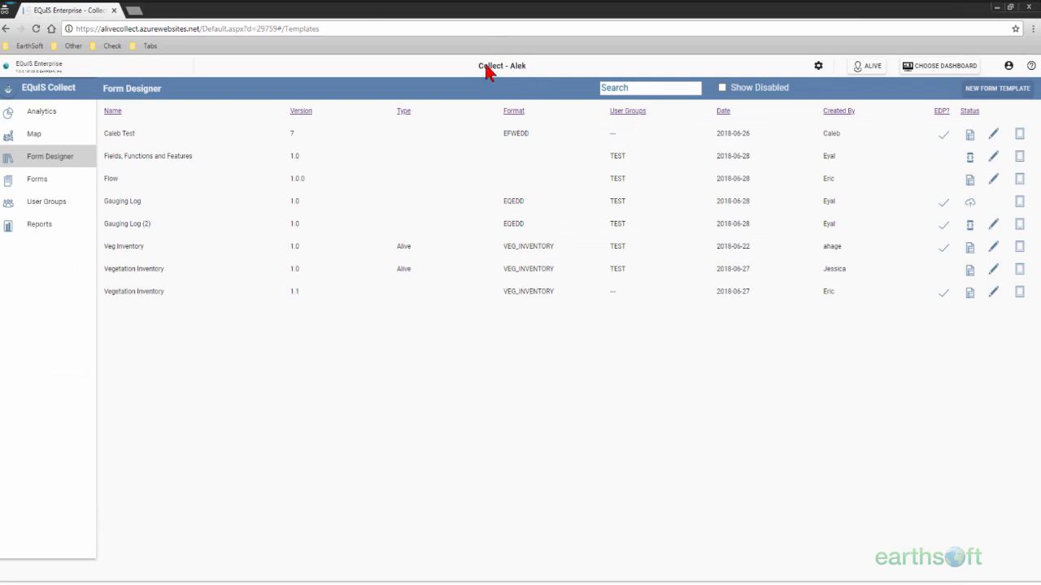
pyautogui.click(866, 67)
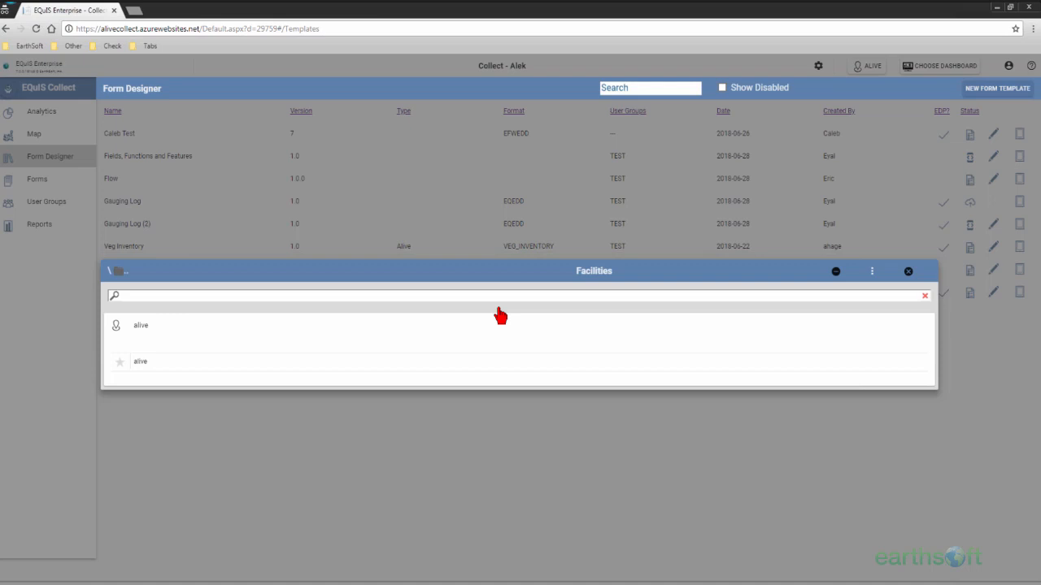
pyautogui.click(908, 272)
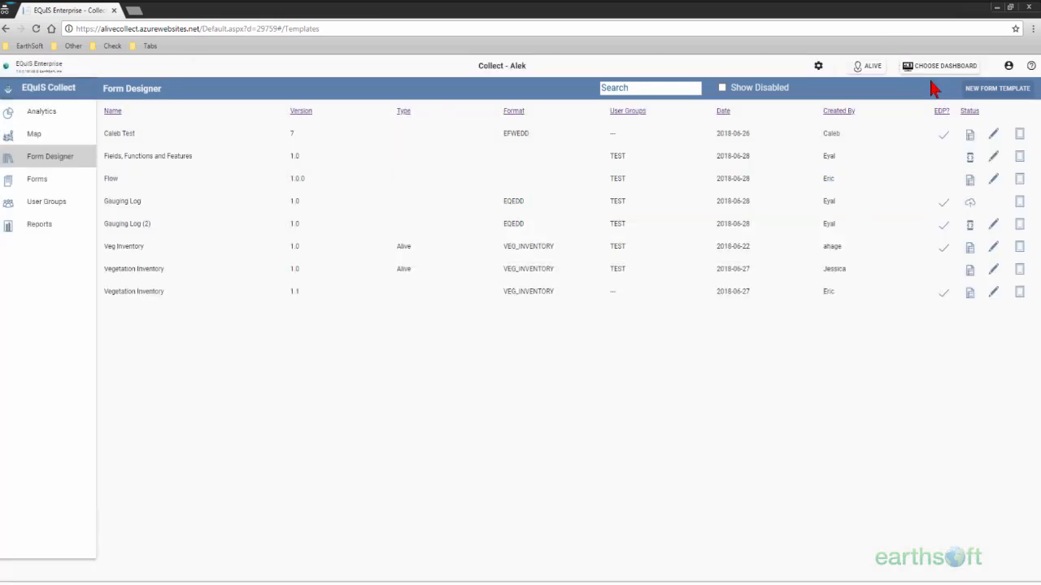